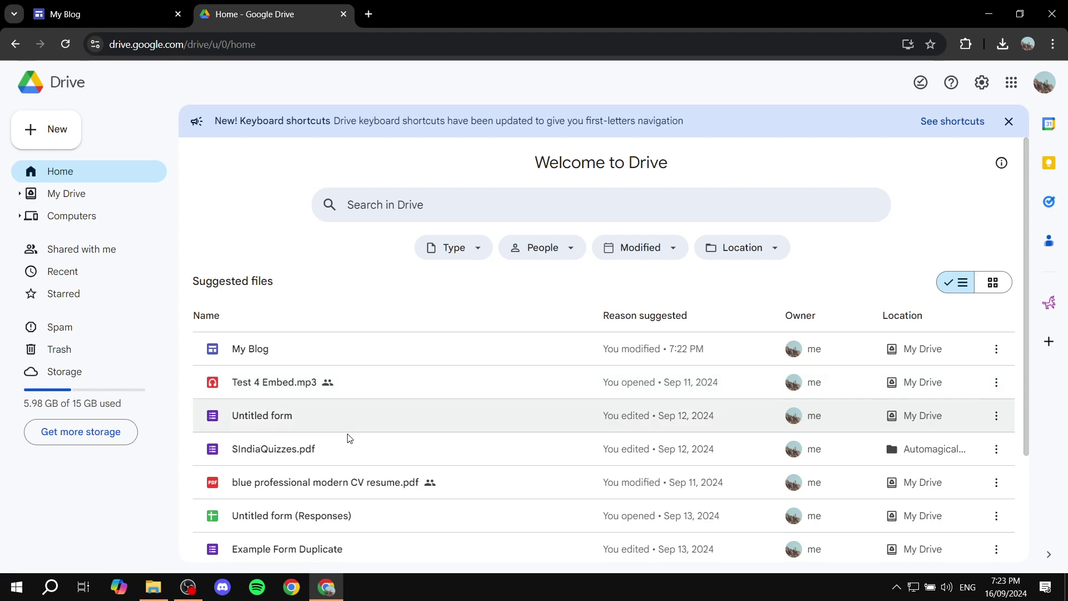
Upload SIndiaQuizzes.pdf from the desktop to Google Drive and refresh the file list
{"action": "left_click", "coordinate": [327, 587]}
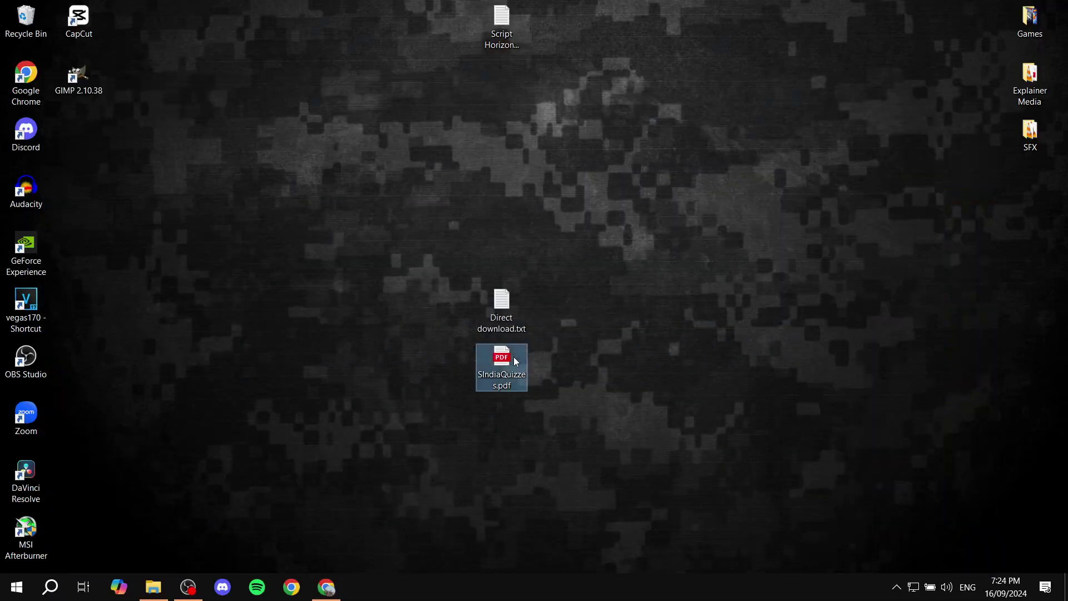
{"action": "left_click_drag", "start_coordinate": [507, 364], "coordinate": [430, 428]}
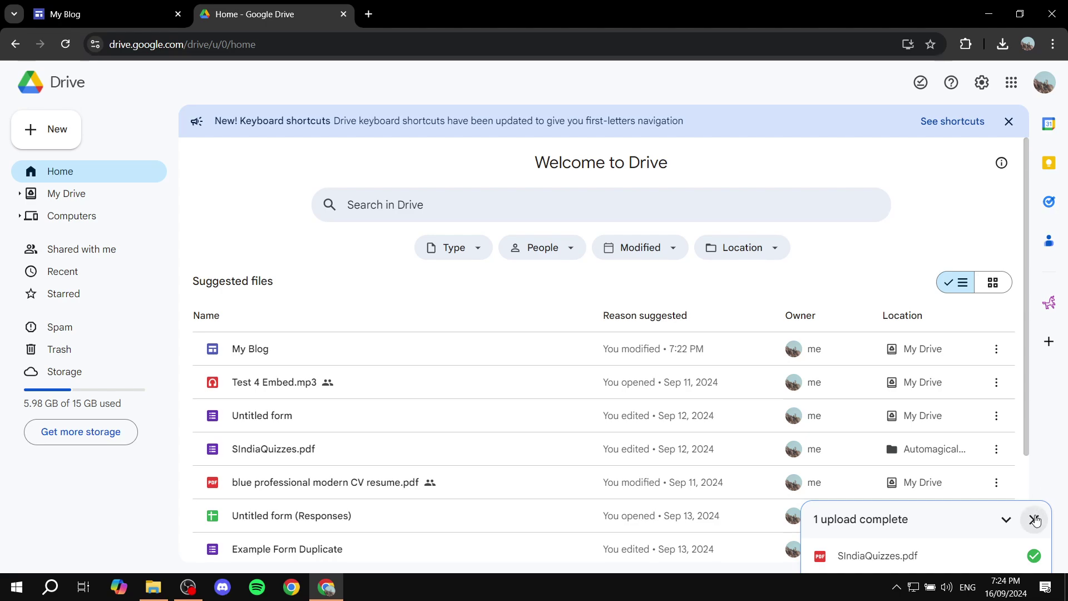
{"action": "left_click", "coordinate": [1034, 518]}
{"action": "scroll", "coordinate": [818, 388], "scroll_direction": "down", "scroll_amount": 3}
{"action": "key", "text": "F5"}
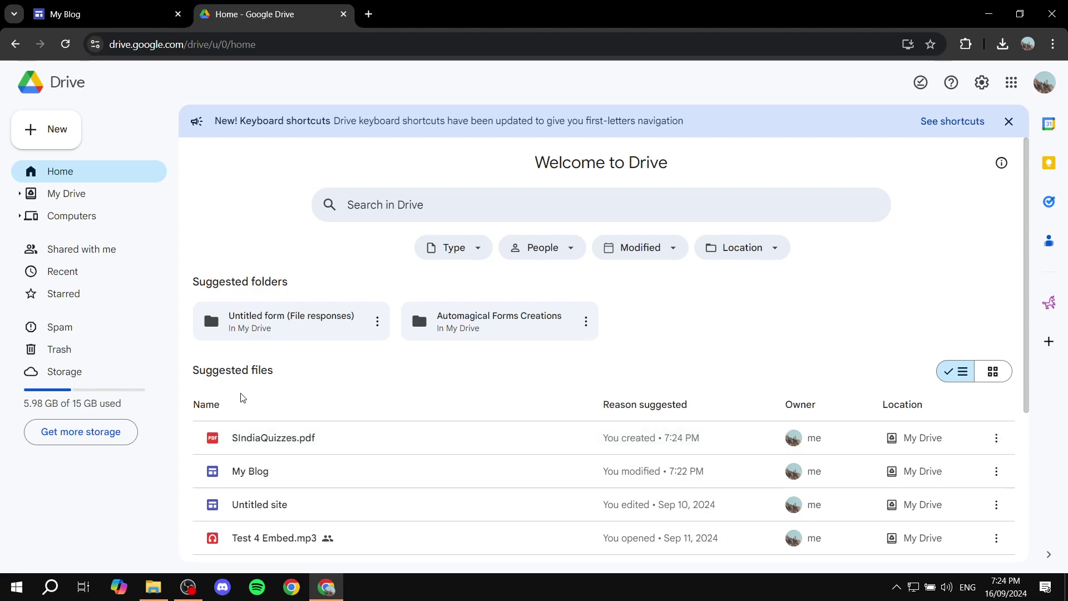
{"action": "left_click", "coordinate": [80, 7]}
{"action": "scroll", "coordinate": [408, 310], "scroll_direction": "down", "scroll_amount": 10}
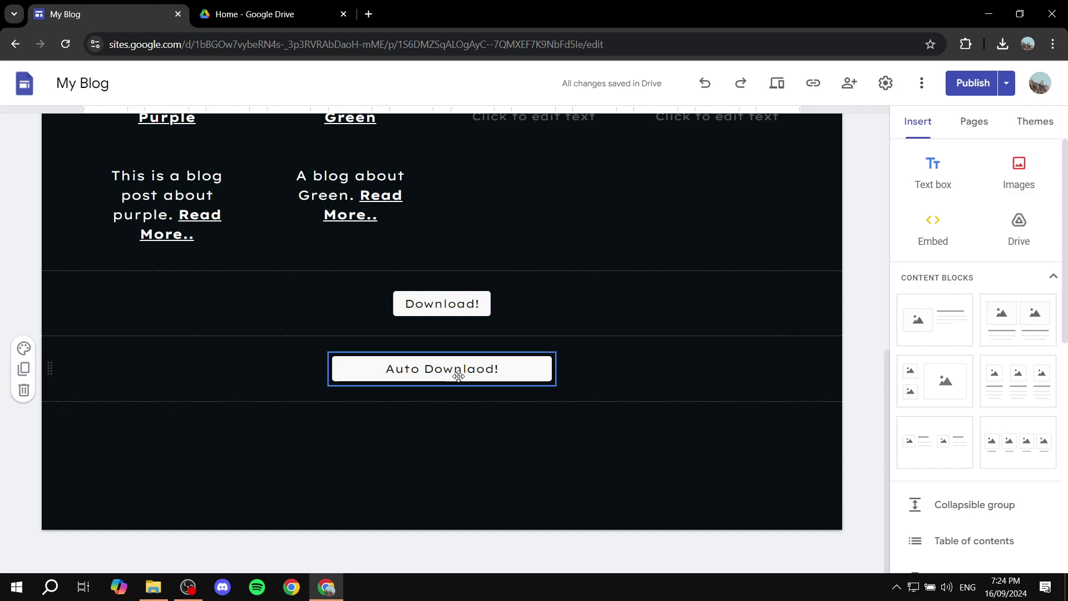
{"action": "left_click", "coordinate": [266, 15]}
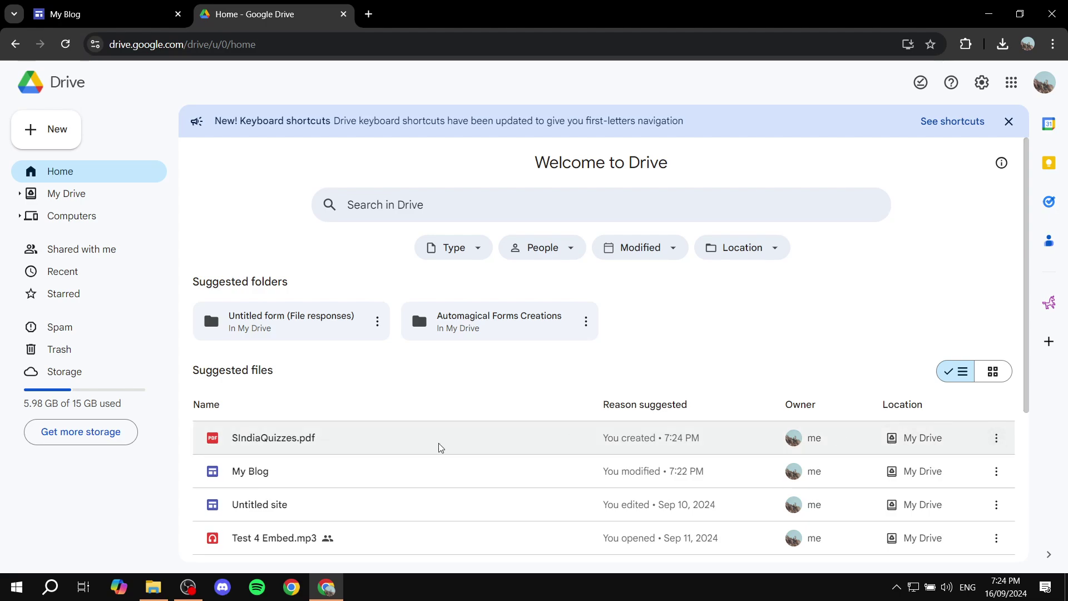
Share SIndiaQuizzes.pdf so anyone with the link can view, and copy its link
{"action": "left_click", "coordinate": [996, 438]}
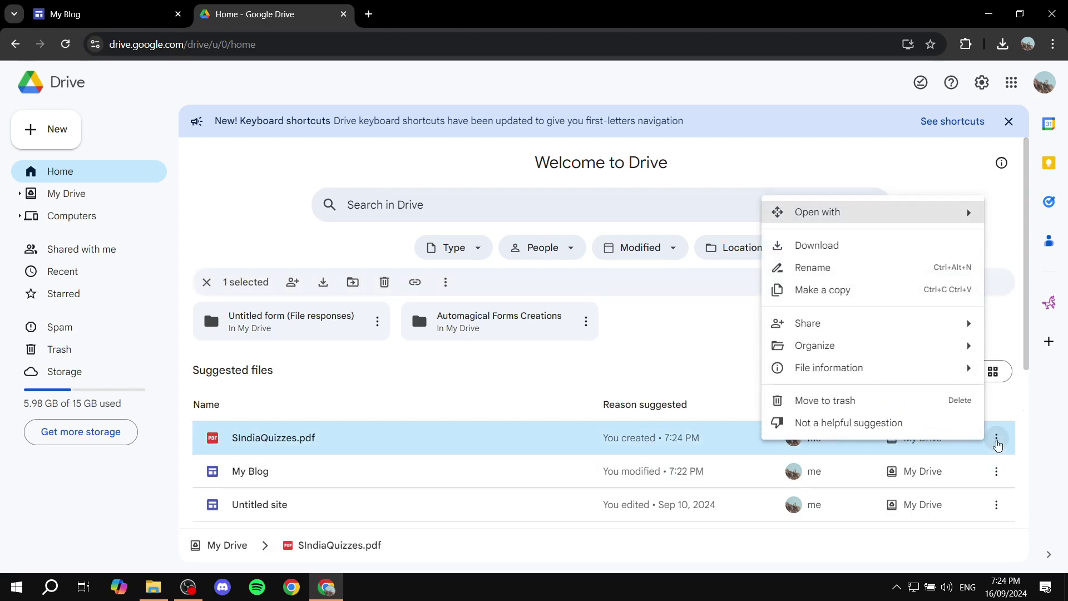
{"action": "mouse_move", "coordinate": [868, 322]}
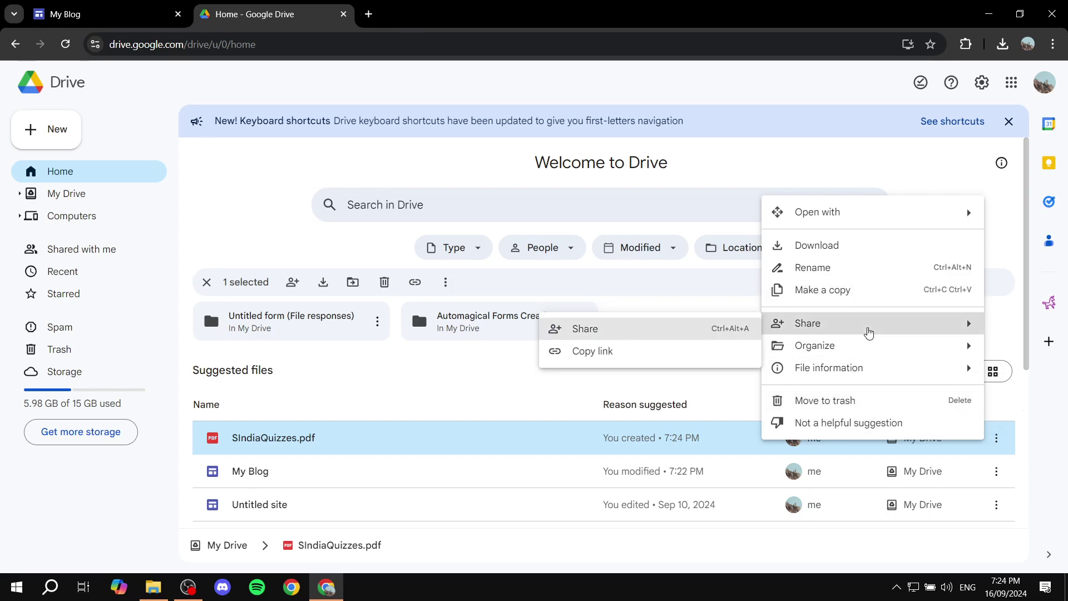
{"action": "left_click", "coordinate": [634, 334]}
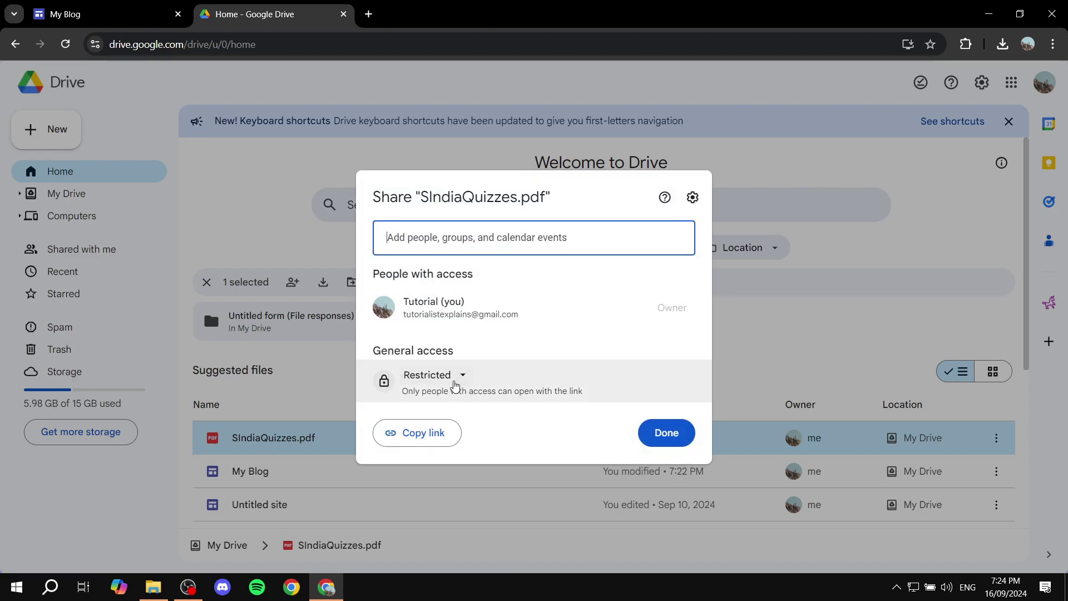
{"action": "left_click", "coordinate": [454, 383]}
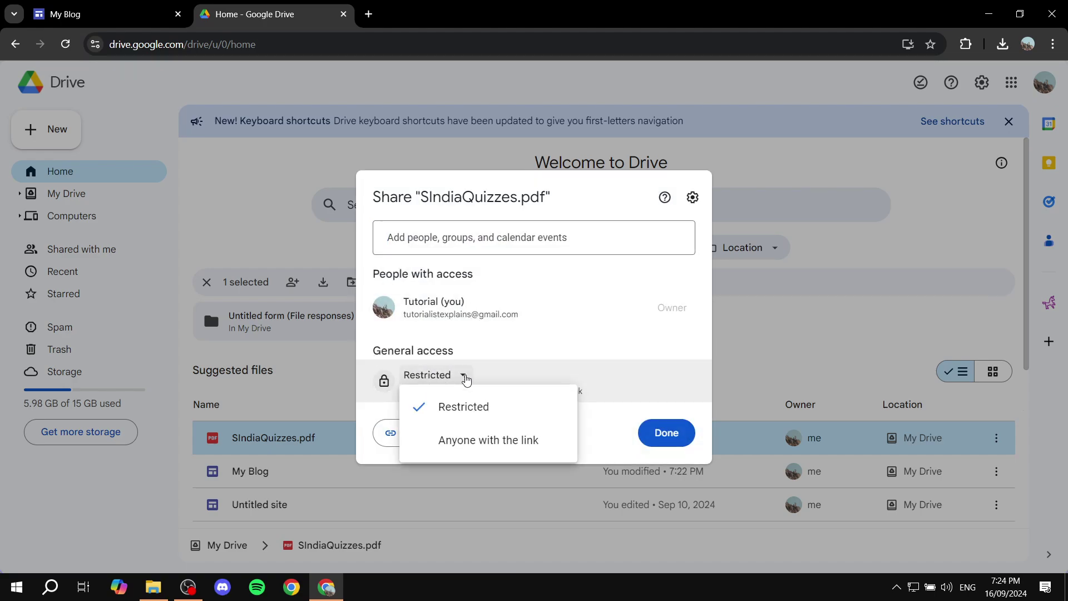
{"action": "left_click", "coordinate": [484, 445]}
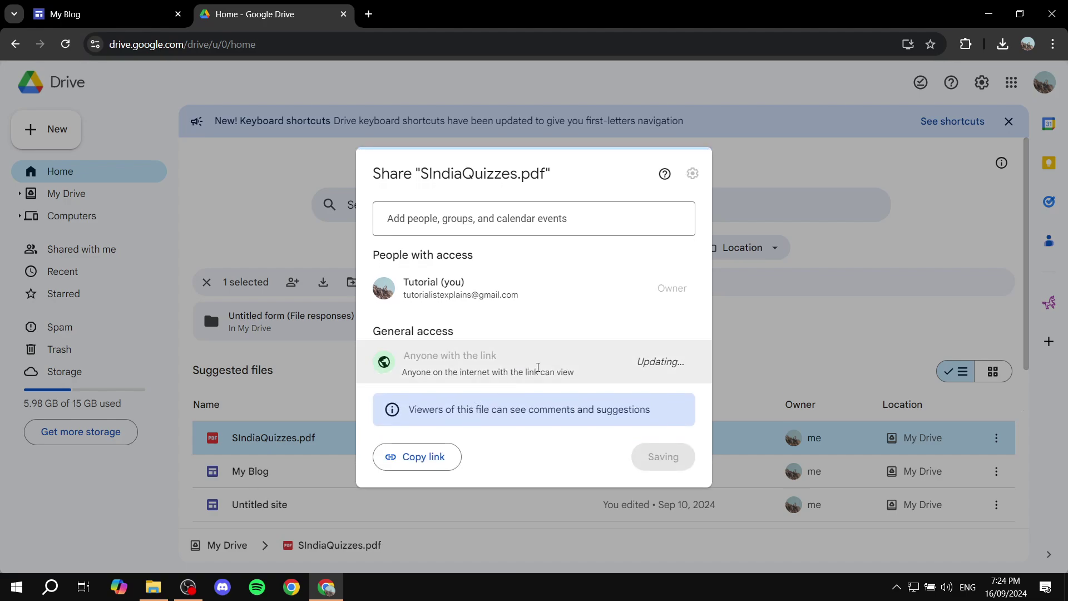
{"action": "left_click", "coordinate": [443, 452]}
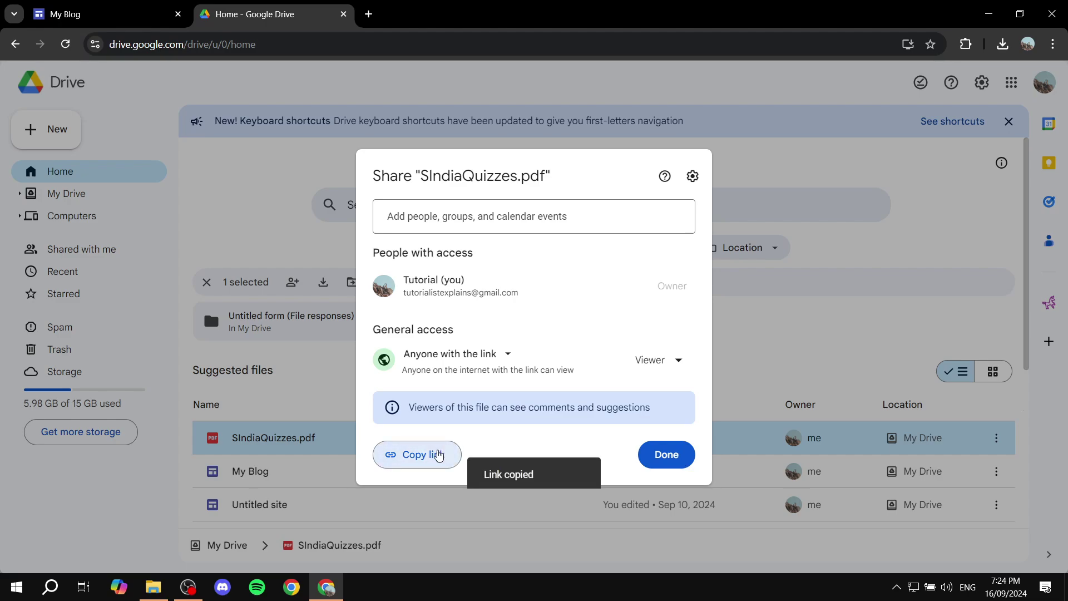
{"action": "left_click", "coordinate": [664, 455]}
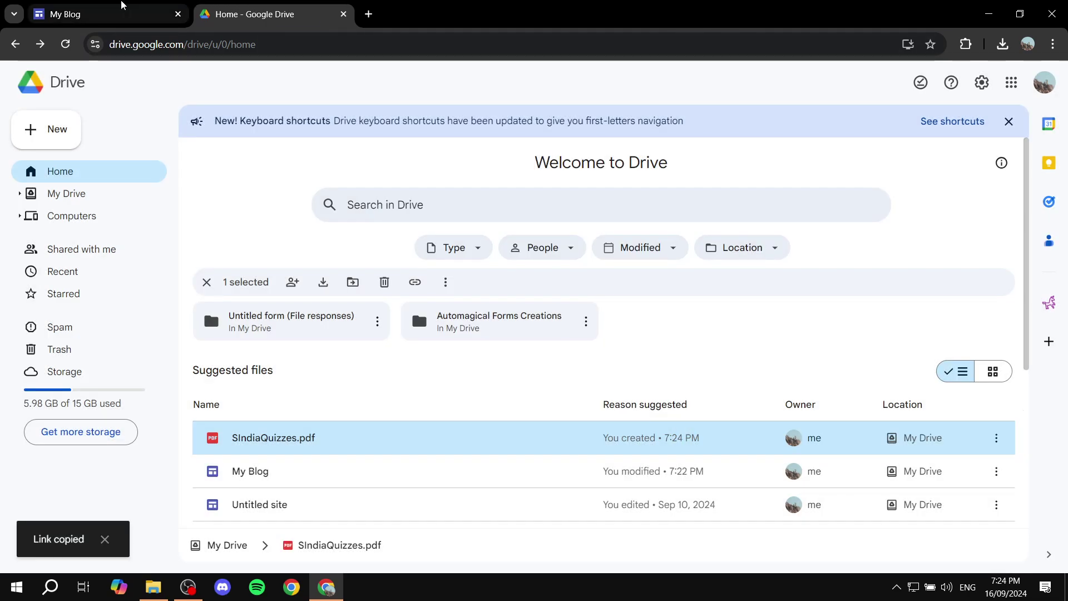
{"action": "left_click", "coordinate": [125, 8]}
Set the Download! button's link to the copied SIndiaQuizzes.pdf Drive sharing URL
{"action": "left_click", "coordinate": [461, 303]}
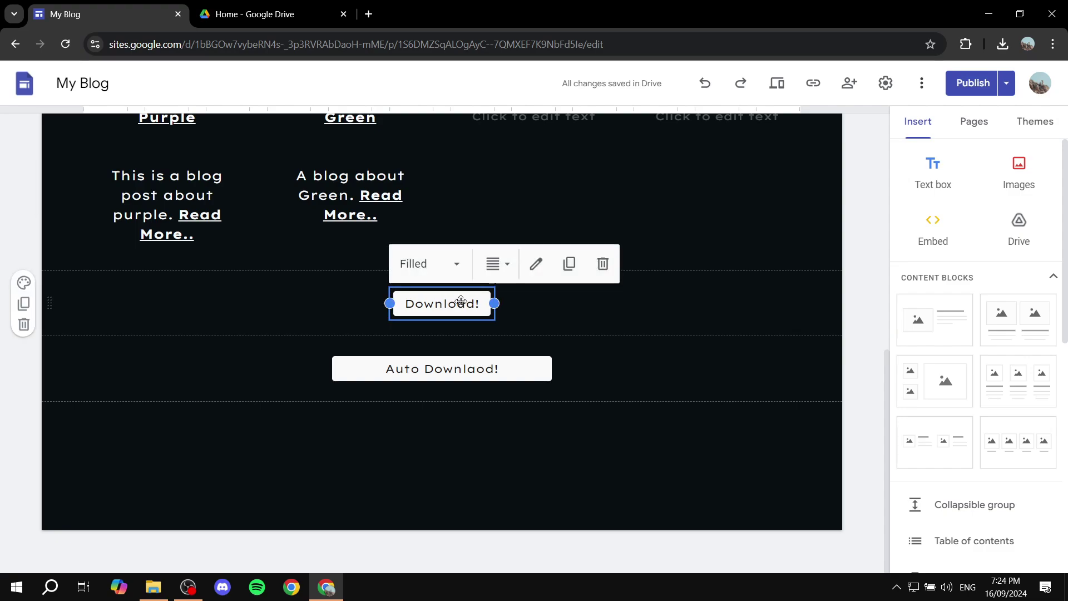
{"action": "left_click", "coordinate": [534, 264]}
{"action": "left_click", "coordinate": [562, 348]}
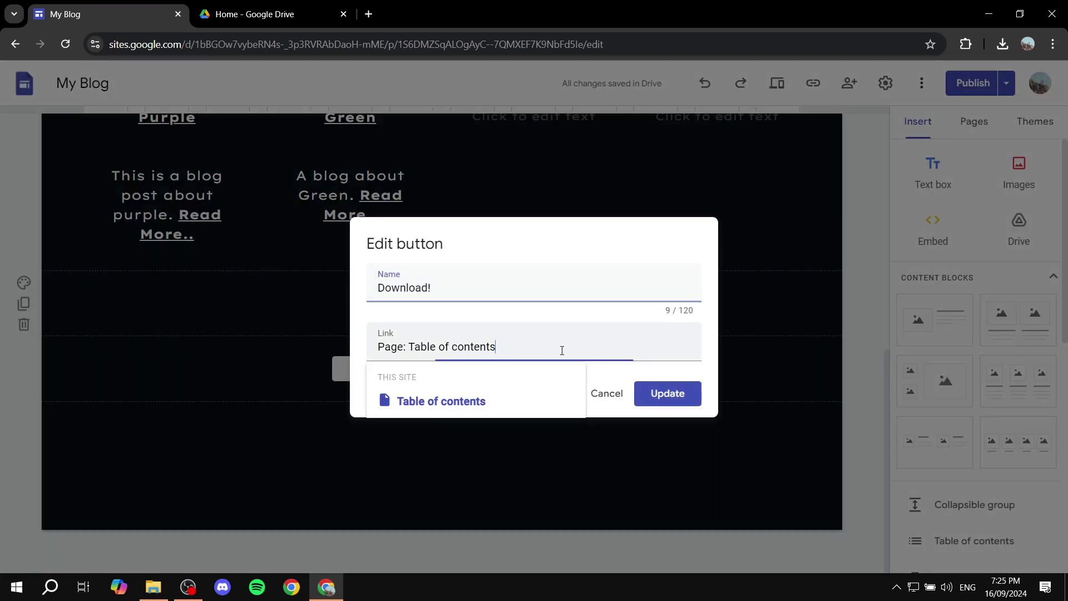
{"action": "key", "text": "ctrl+v"}
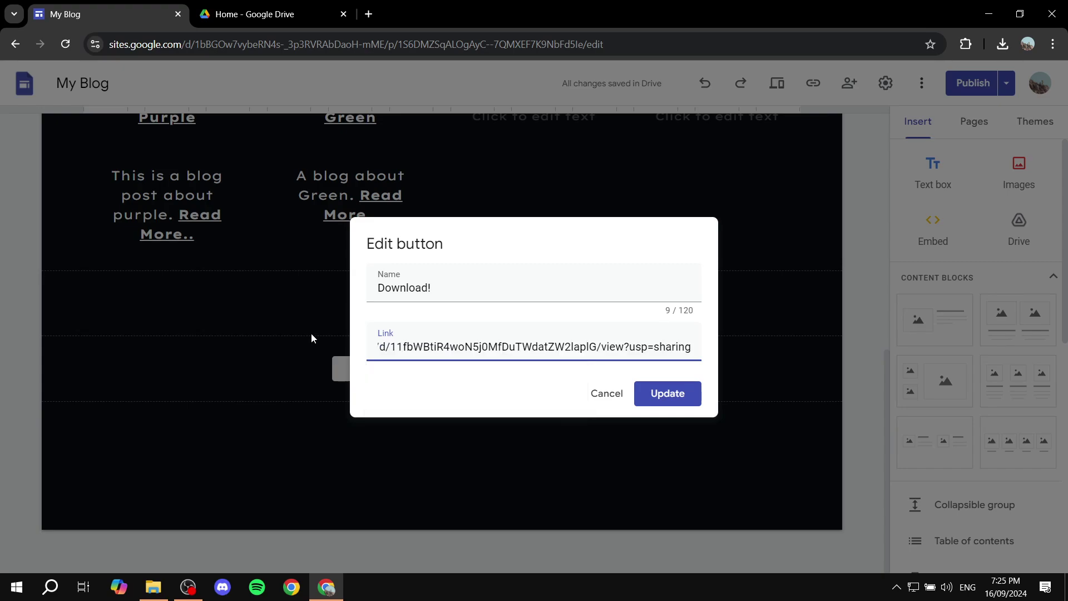
{"action": "left_click", "coordinate": [677, 395]}
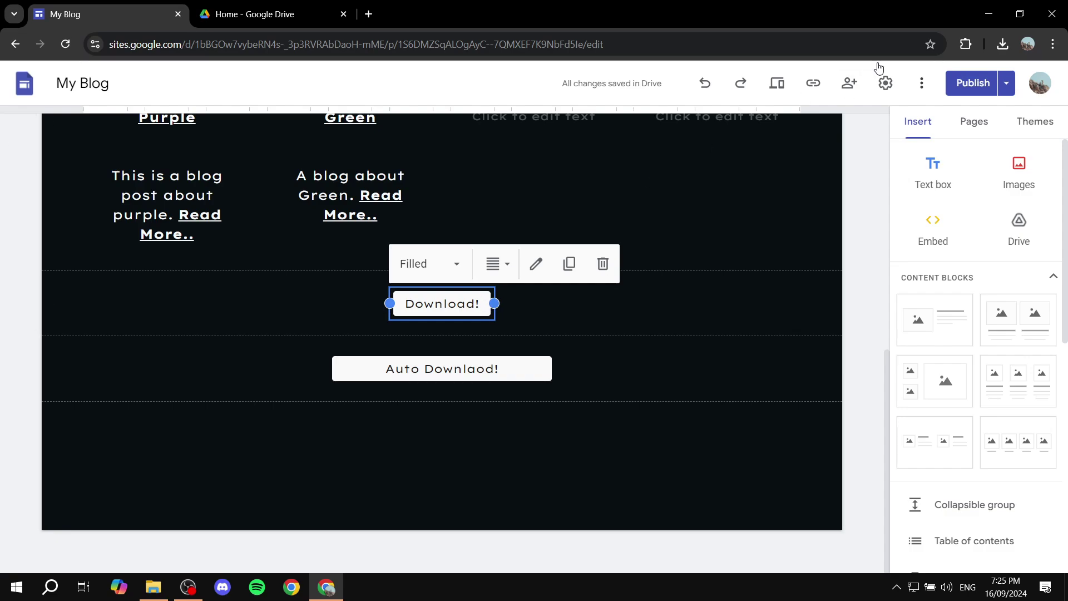
Open Direct download.txt maximized and paste the Drive sharing URL on line 4 below the template
{"action": "left_click", "coordinate": [985, 12]}
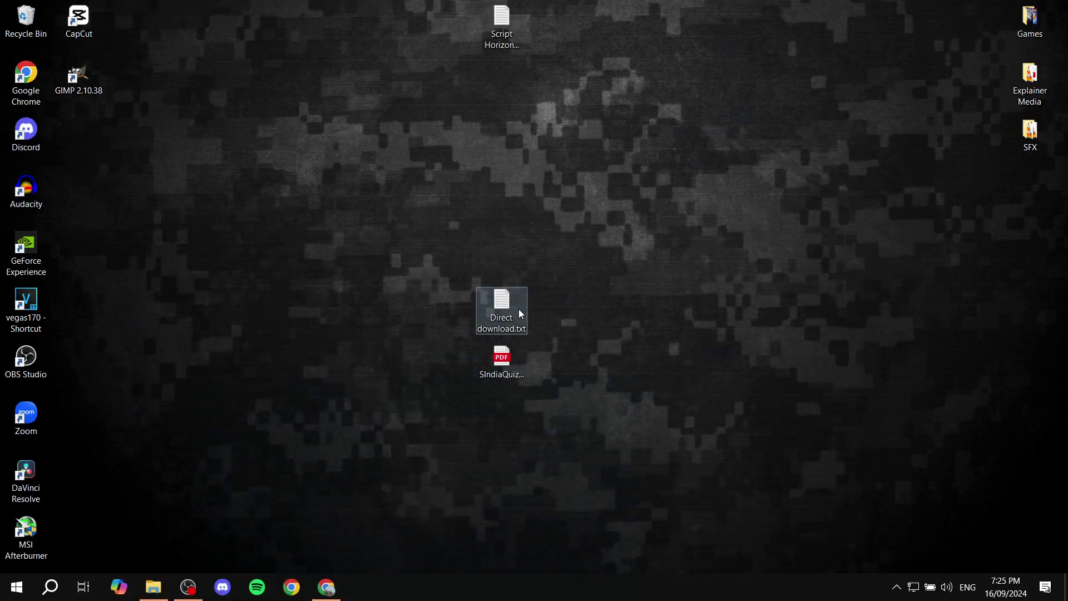
{"action": "double_click", "coordinate": [514, 303]}
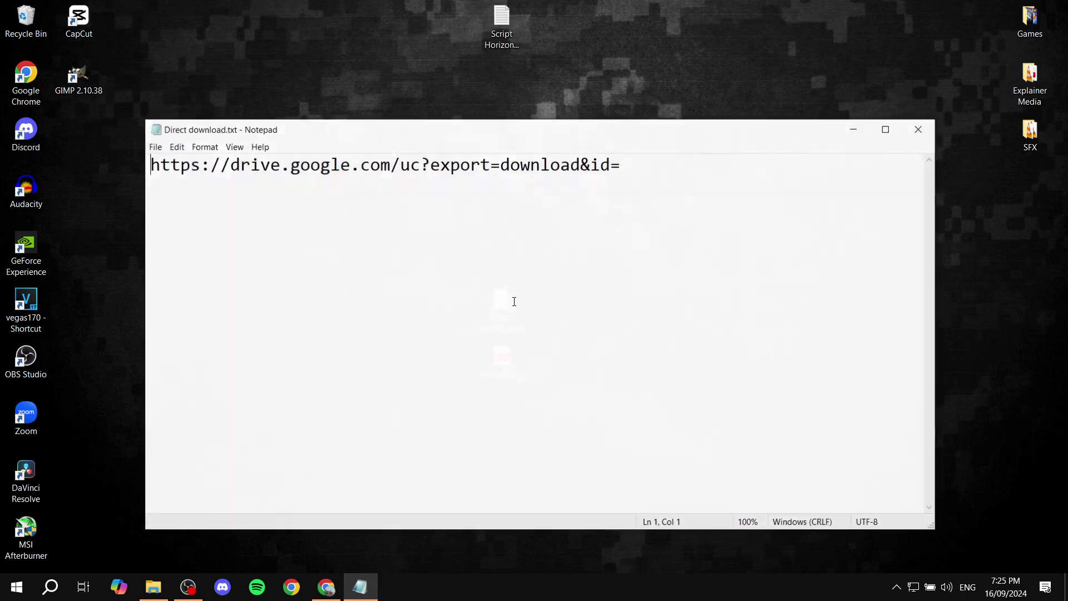
{"action": "left_click", "coordinate": [887, 129]}
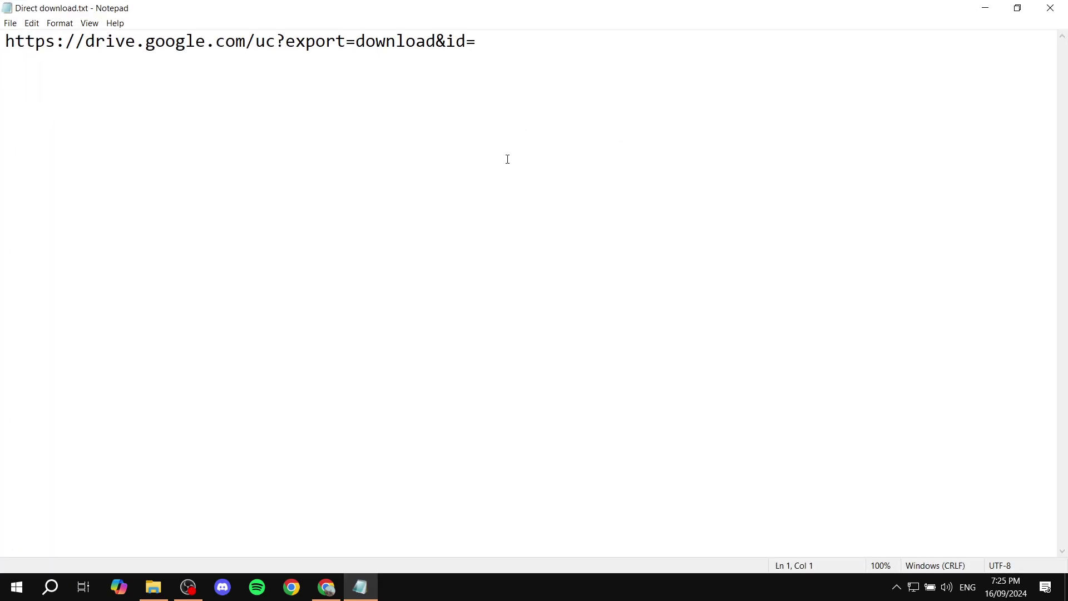
{"action": "left_click_drag", "start_coordinate": [492, 50], "coordinate": [31, 86]}
{"action": "left_click", "coordinate": [144, 161]}
{"action": "key", "text": "Return"}
{"action": "key", "text": "ctrl+v"}
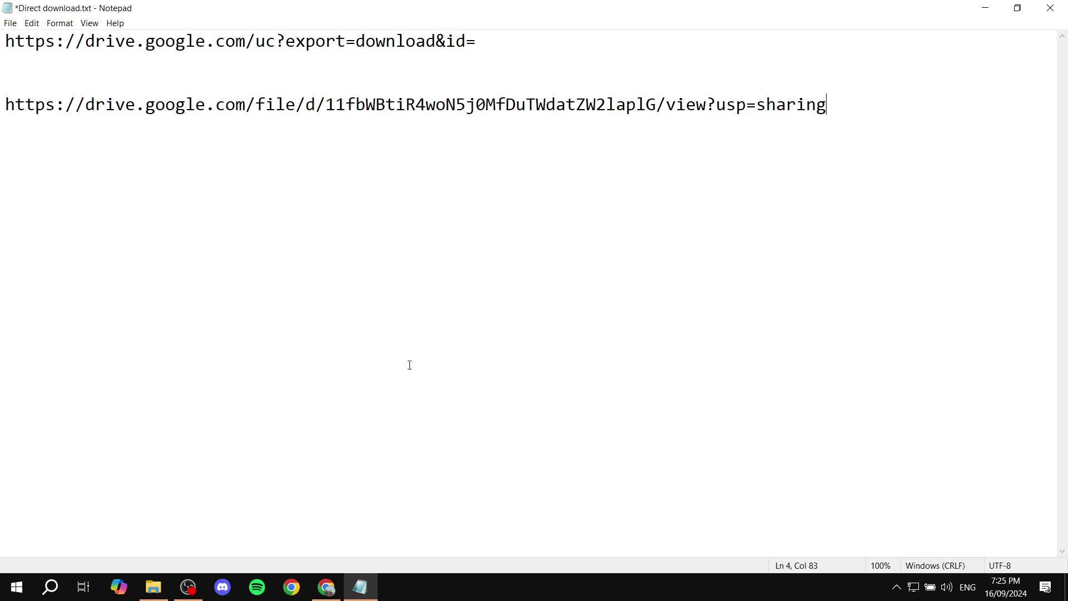
Copy the SIndiaQuizzes.pdf sharing link again from Google Drive
{"action": "left_click", "coordinate": [326, 587]}
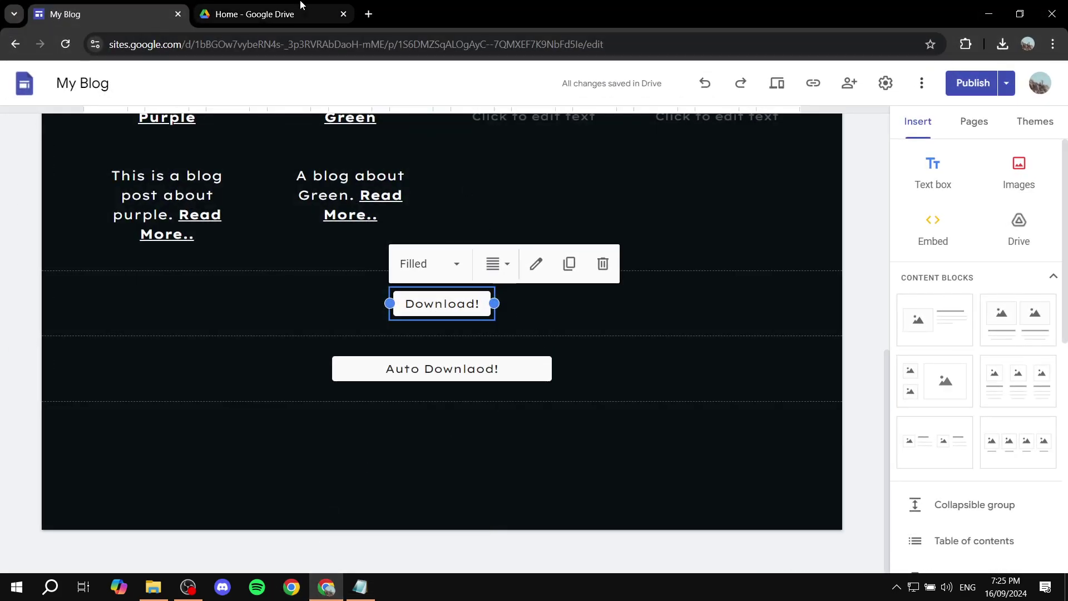
{"action": "left_click", "coordinate": [300, 7]}
{"action": "left_click", "coordinate": [997, 440]}
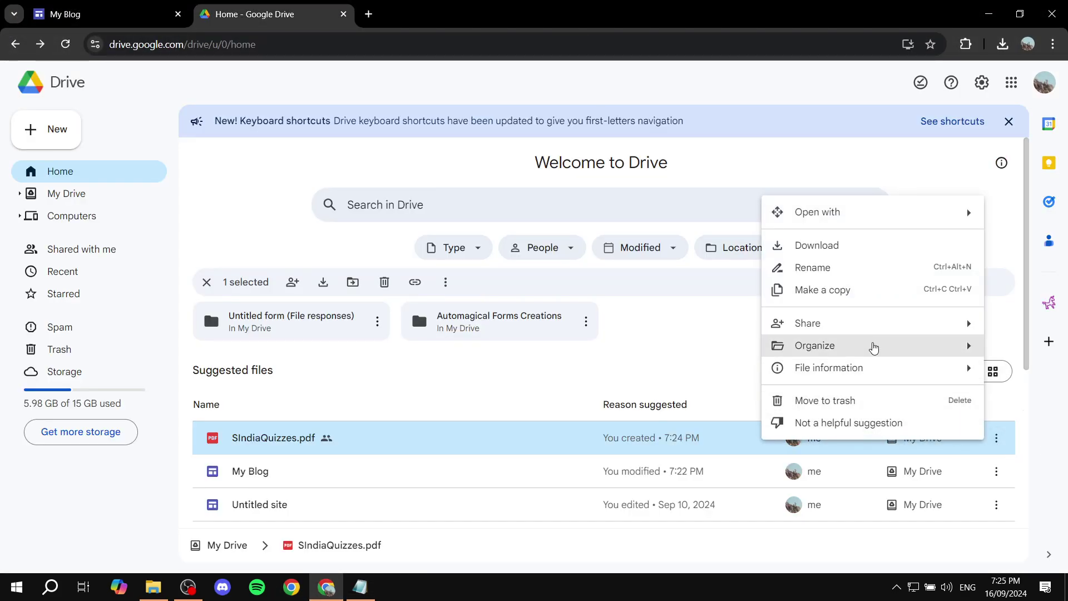
{"action": "mouse_move", "coordinate": [808, 322]}
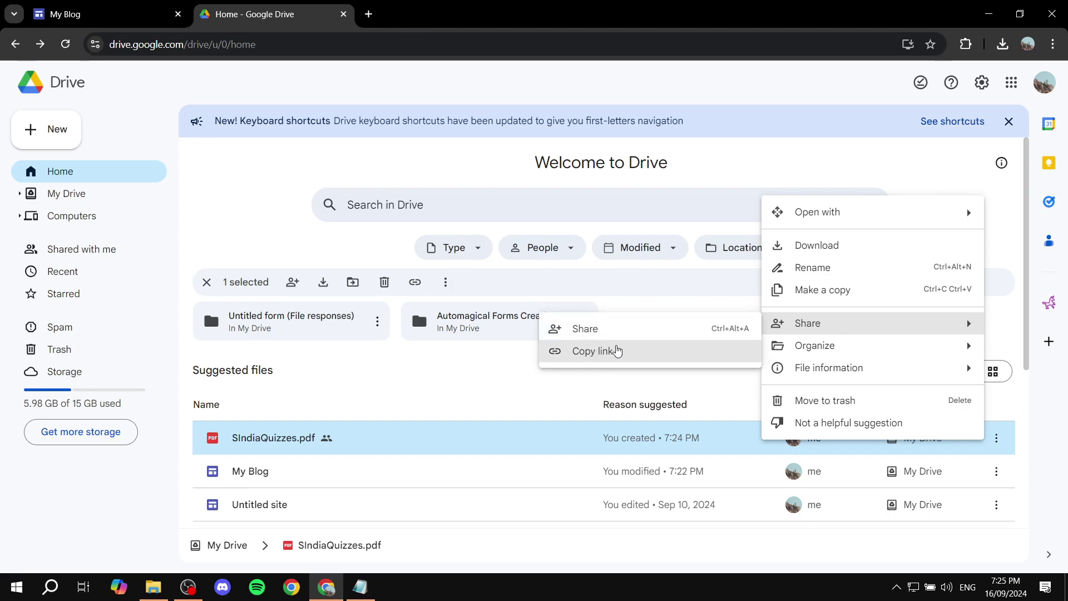
{"action": "left_click", "coordinate": [617, 350]}
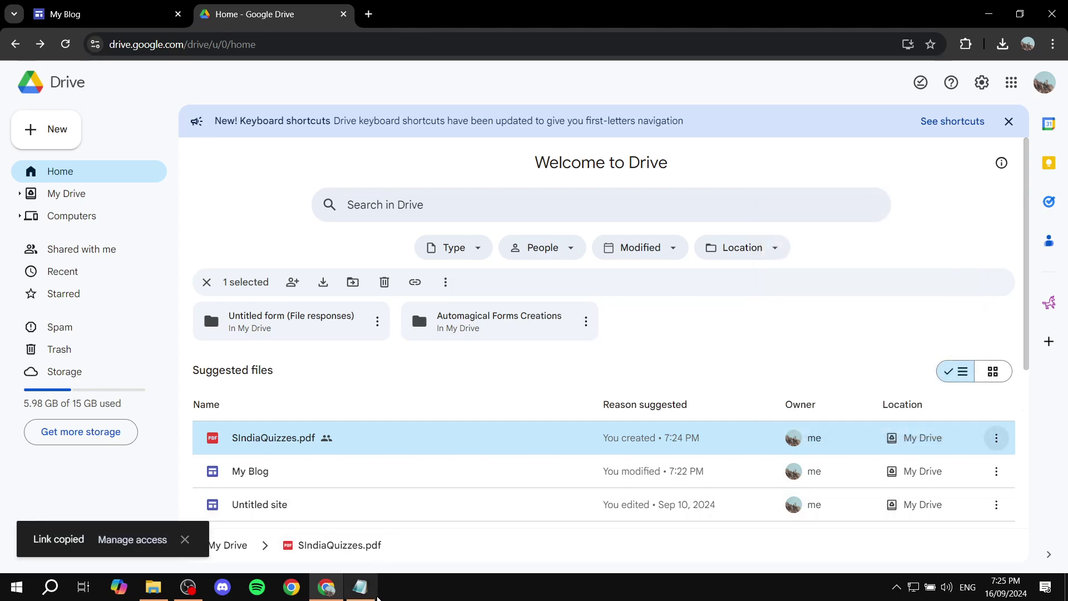
{"action": "left_click", "coordinate": [374, 594]}
Select and copy just the file ID portion of the sharing link on line 4
{"action": "mouse_move", "coordinate": [5, 105]}
{"action": "left_mouse_down"}
{"action": "mouse_move", "coordinate": [798, 104]}
{"action": "mouse_move", "coordinate": [666, 105]}
{"action": "left_mouse_up"}
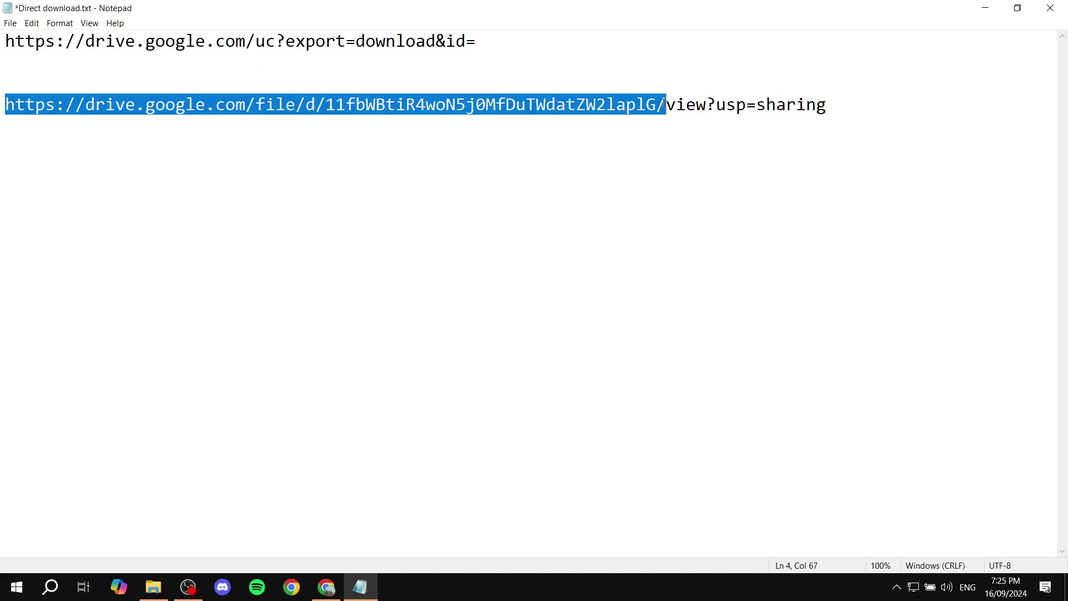
{"action": "left_click", "coordinate": [666, 105]}
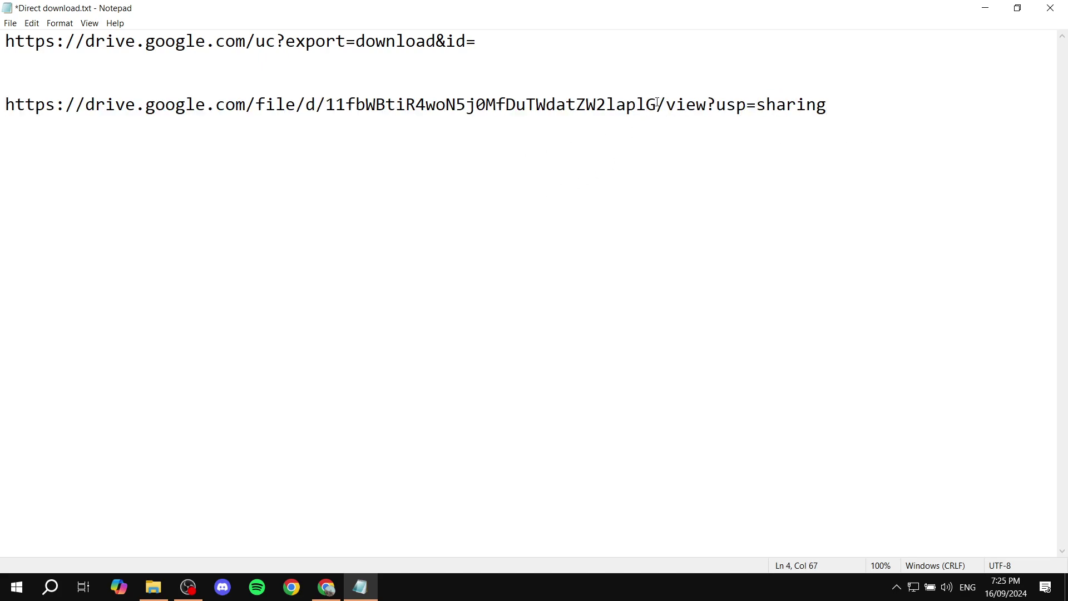
{"action": "left_click_drag", "start_coordinate": [658, 104], "coordinate": [328, 112]}
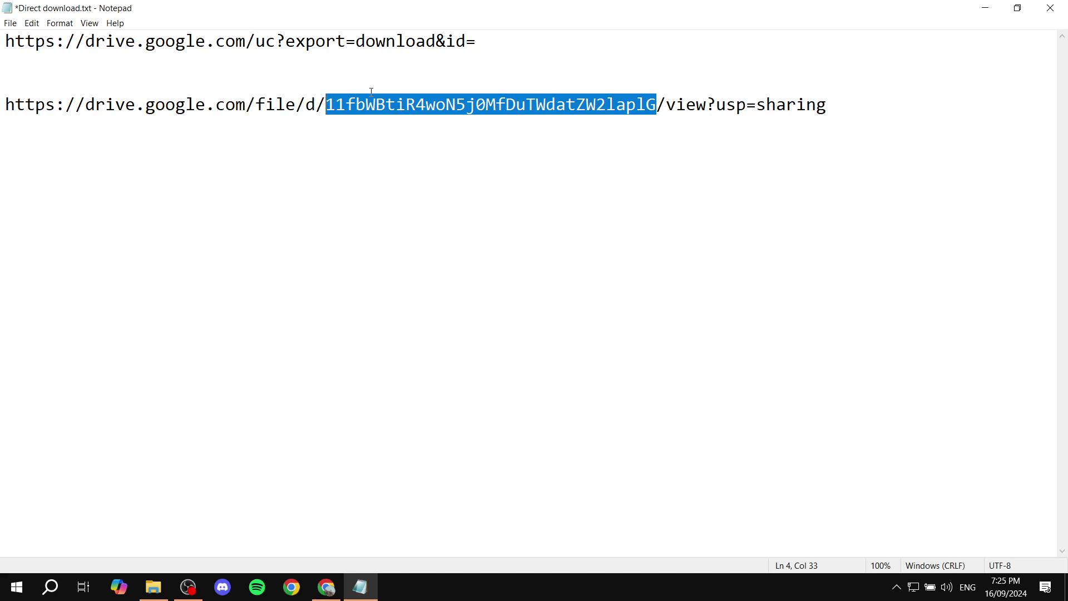
{"action": "right_click", "coordinate": [582, 103]}
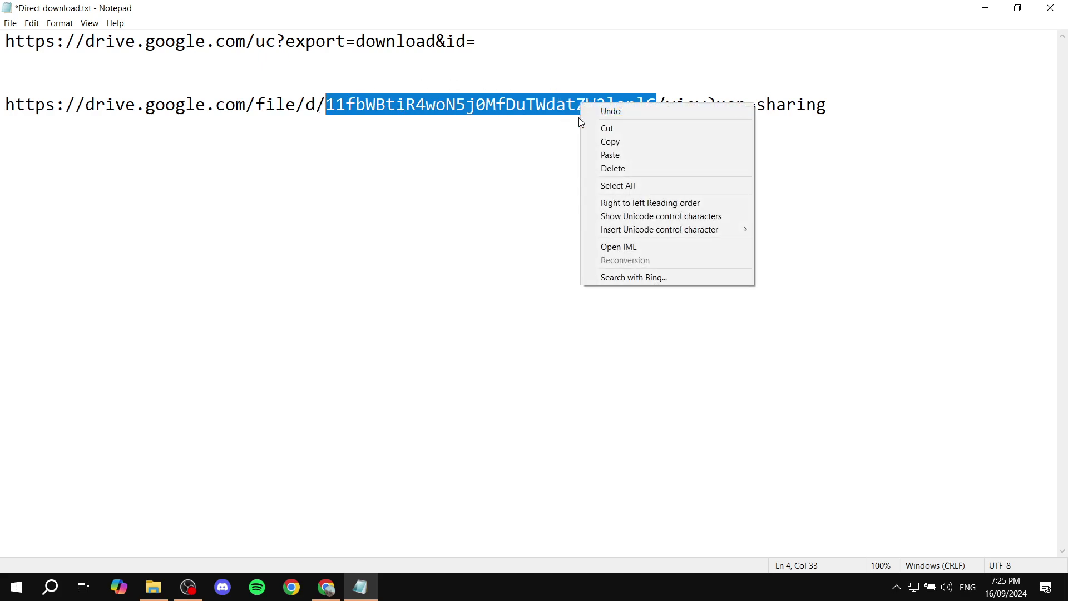
{"action": "left_click", "coordinate": [617, 136]}
Paste the file ID after id= at the end of the line-1 download address
{"action": "left_click", "coordinate": [500, 43]}
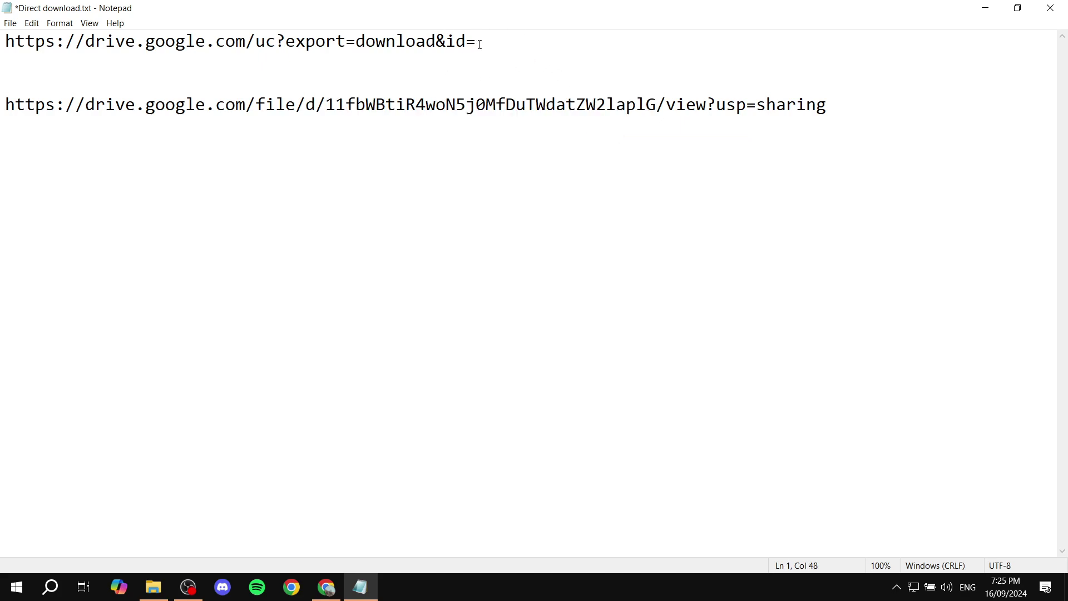
{"action": "left_click_drag", "start_coordinate": [474, 44], "coordinate": [450, 42]}
{"action": "left_click", "coordinate": [493, 42]}
{"action": "key", "text": "ctrl+v"}
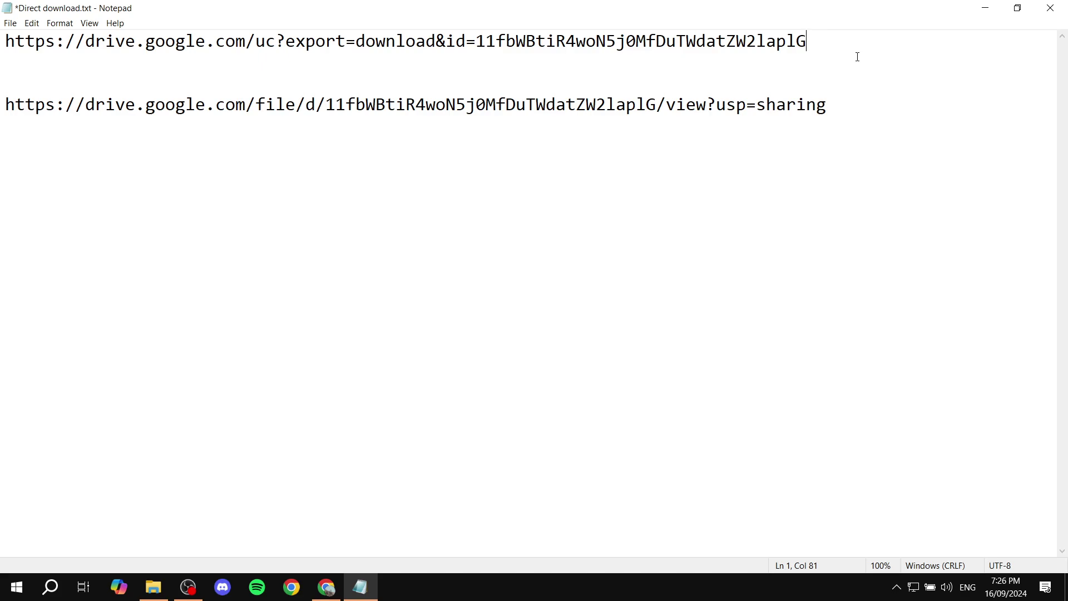
Copy the complete direct-download address from line 1
{"action": "left_click_drag", "start_coordinate": [5, 41], "coordinate": [477, 39]}
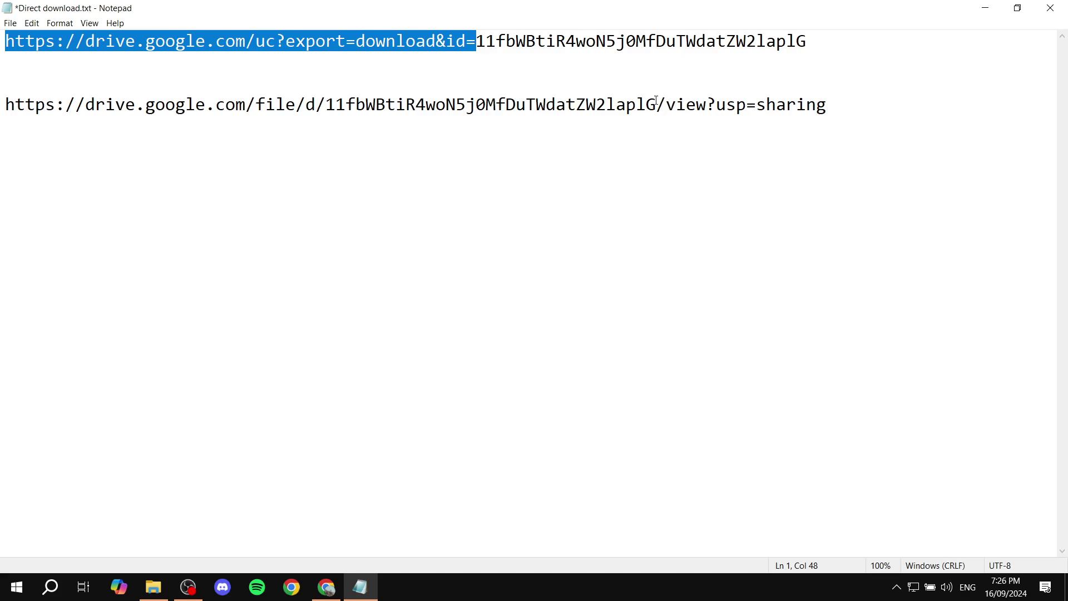
{"action": "left_click_drag", "start_coordinate": [657, 103], "coordinate": [328, 107]}
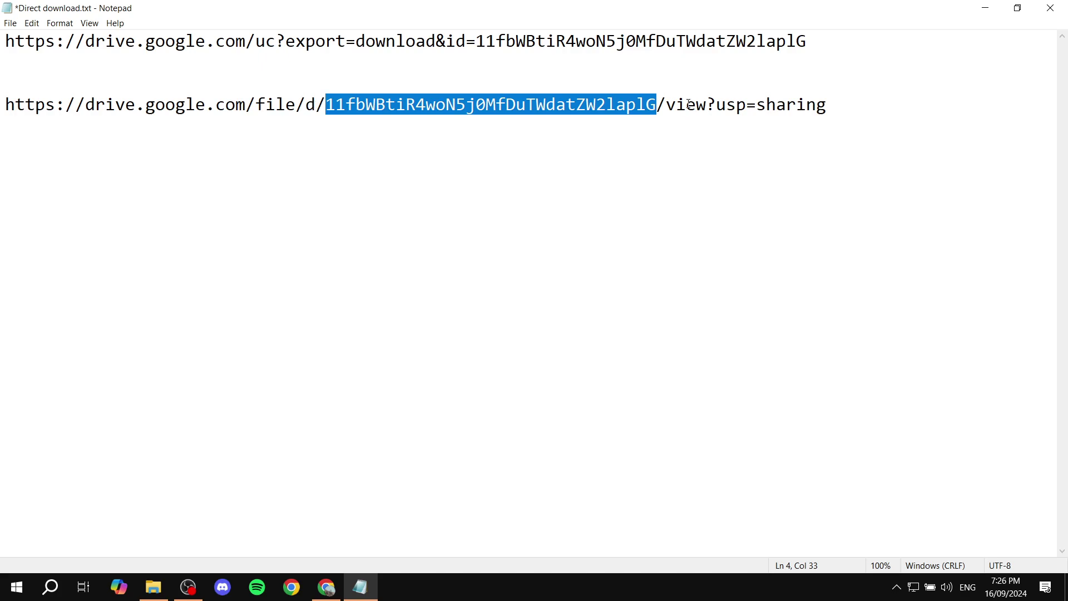
{"action": "left_click", "coordinate": [483, 41]}
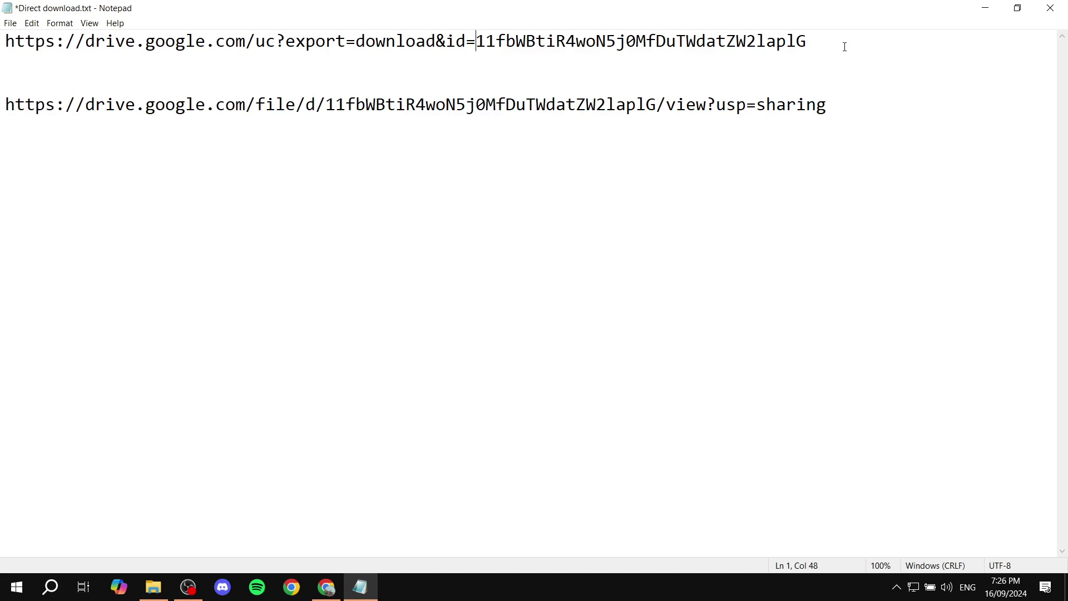
{"action": "left_click_drag", "start_coordinate": [811, 40], "coordinate": [4, 29]}
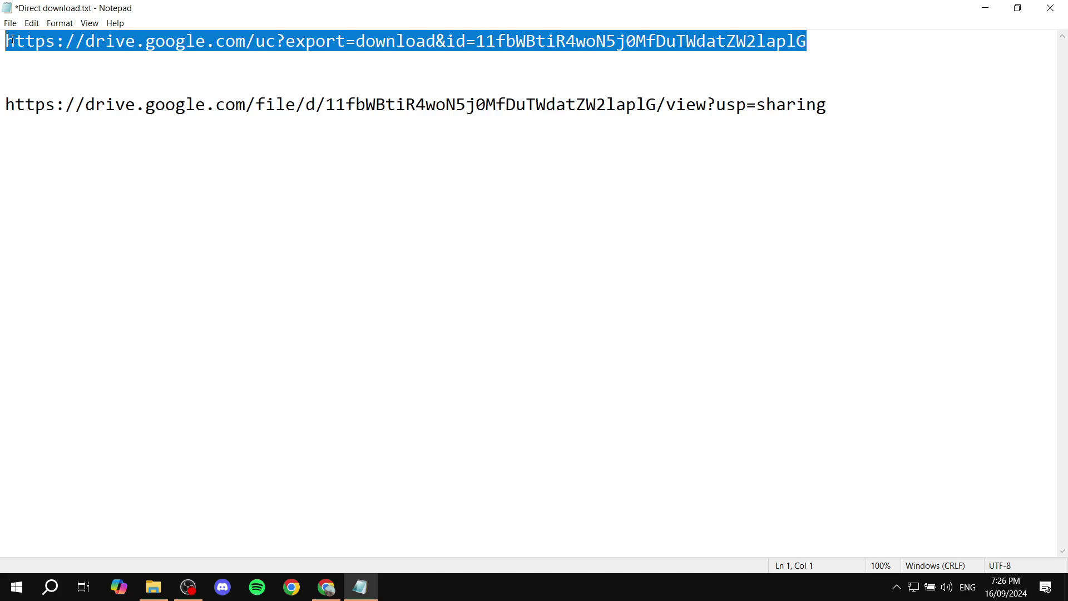
{"action": "right_click", "coordinate": [340, 41]}
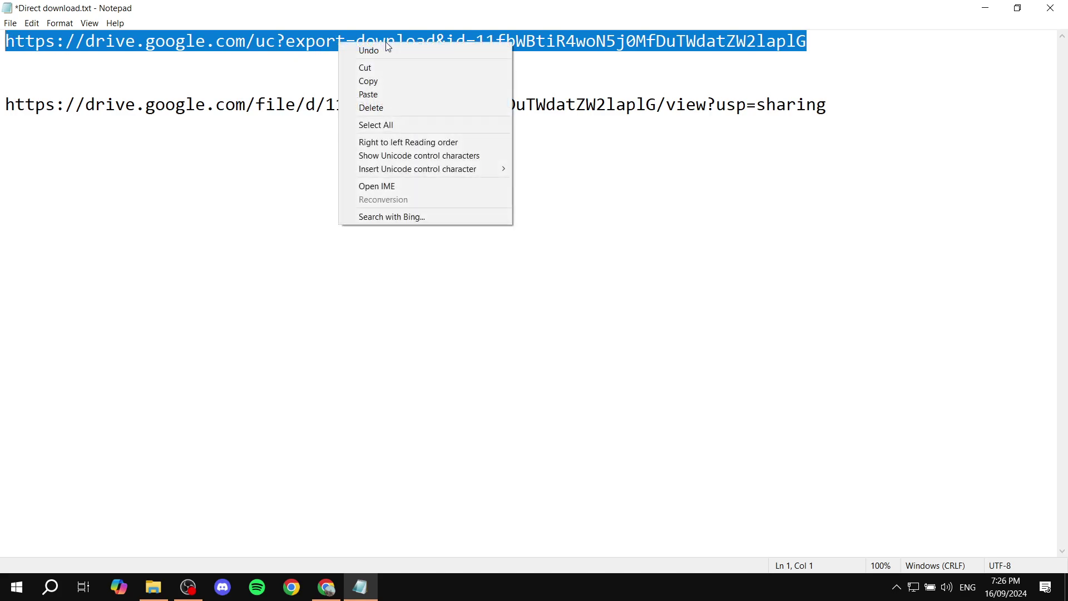
{"action": "left_click", "coordinate": [432, 80]}
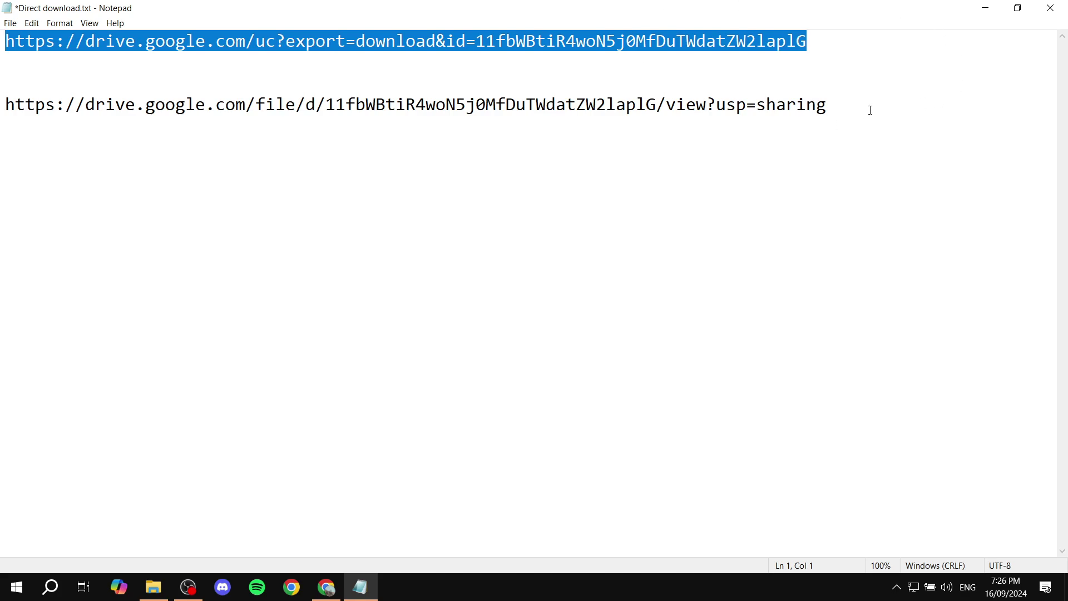
Replace the Auto Downlaod! button's Login Members link with the direct-download address
{"action": "left_click", "coordinate": [327, 587]}
{"action": "left_click", "coordinate": [137, 5]}
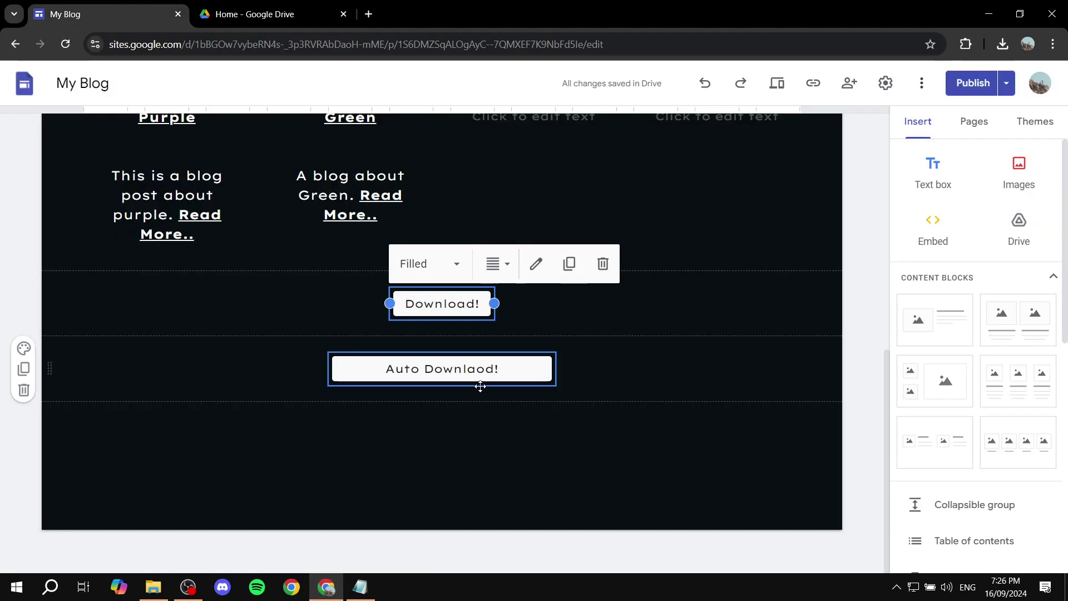
{"action": "left_click", "coordinate": [469, 373]}
{"action": "left_click", "coordinate": [475, 331]}
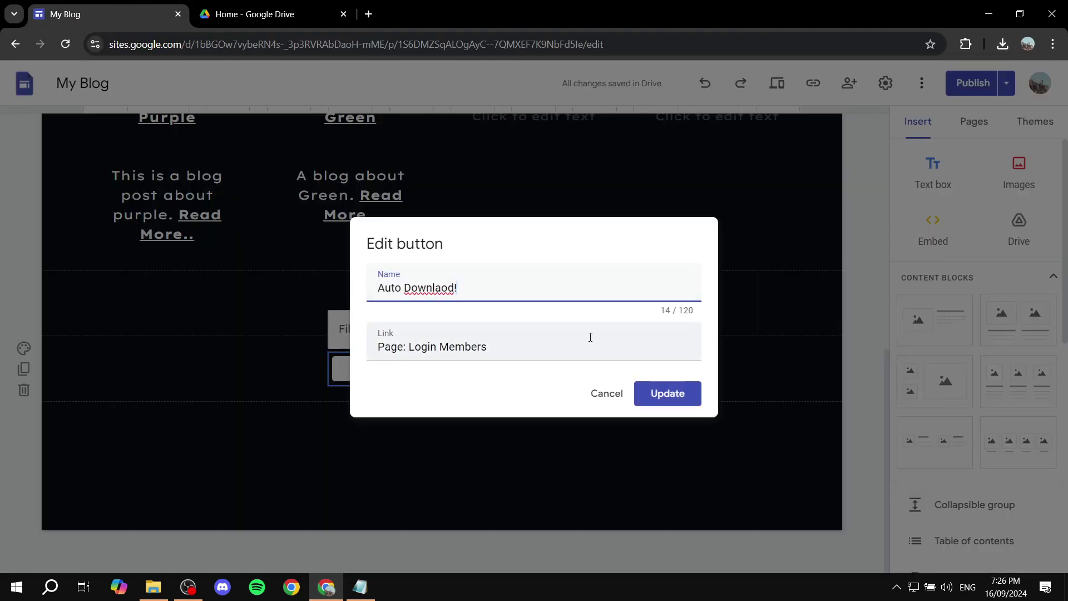
{"action": "left_click", "coordinate": [588, 345]}
{"action": "key", "text": "ctrl+a"}
{"action": "key", "text": "ctrl+v"}
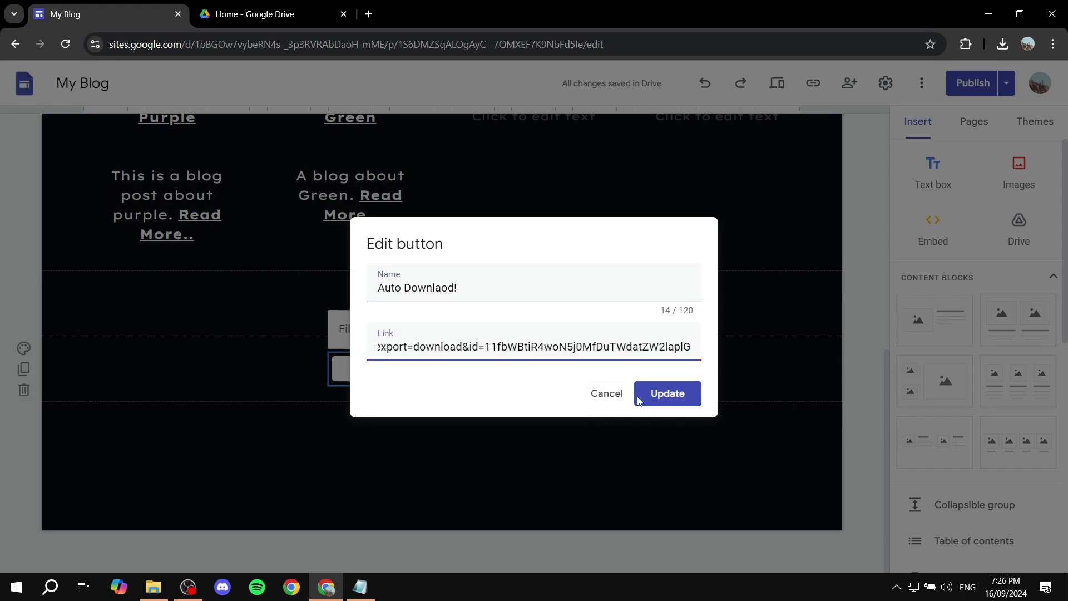
Save the new link and centre Auto Downlaod! under the Download! button
{"action": "left_click", "coordinate": [645, 394]}
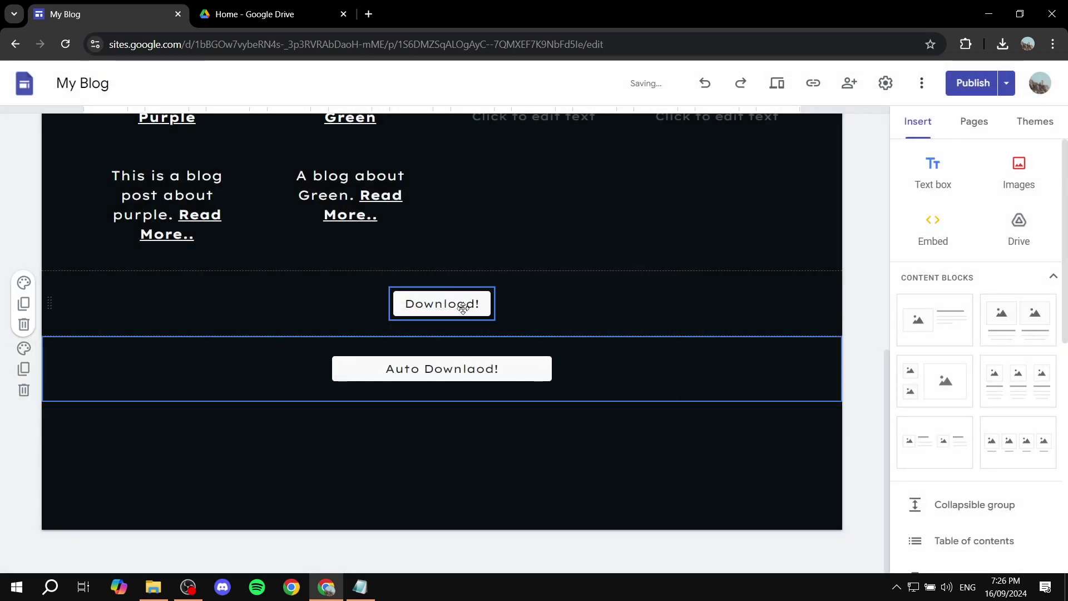
{"action": "left_click", "coordinate": [462, 306]}
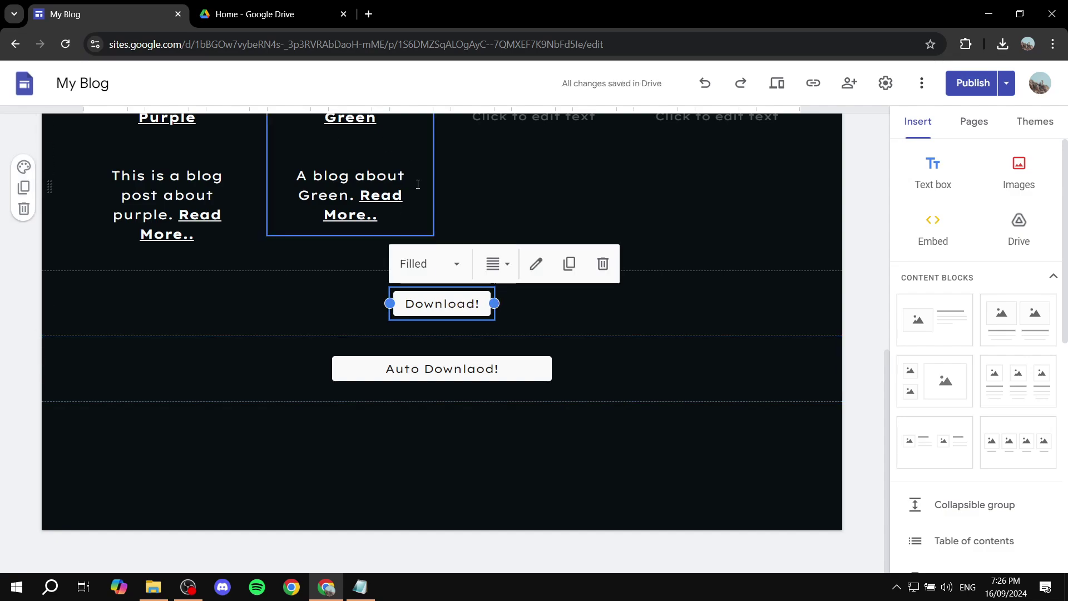
{"action": "left_click", "coordinate": [272, 12]}
{"action": "left_click", "coordinate": [113, 5]}
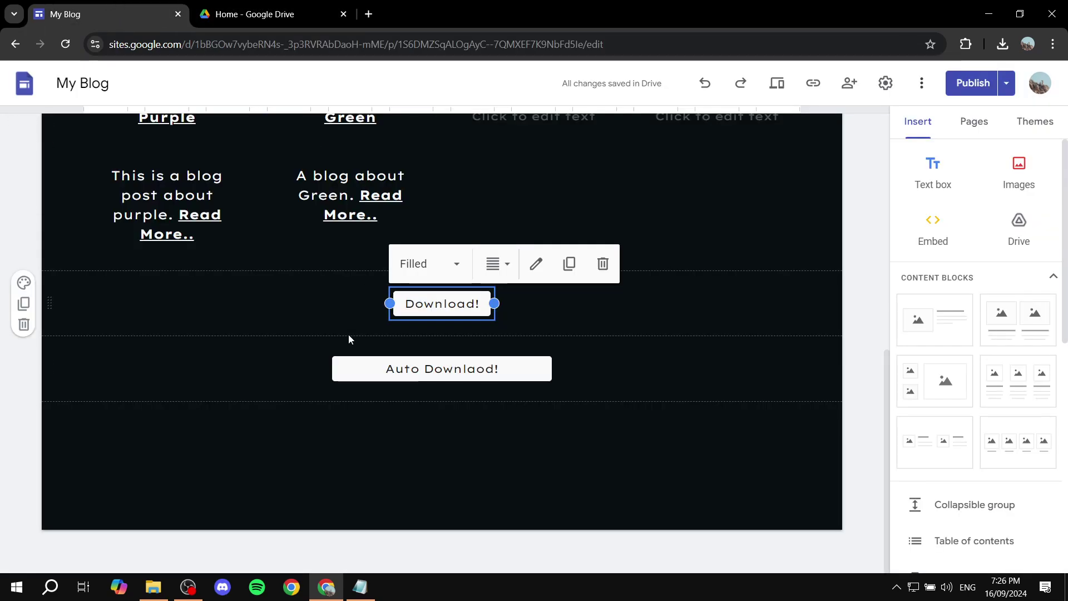
{"action": "left_click", "coordinate": [399, 365]}
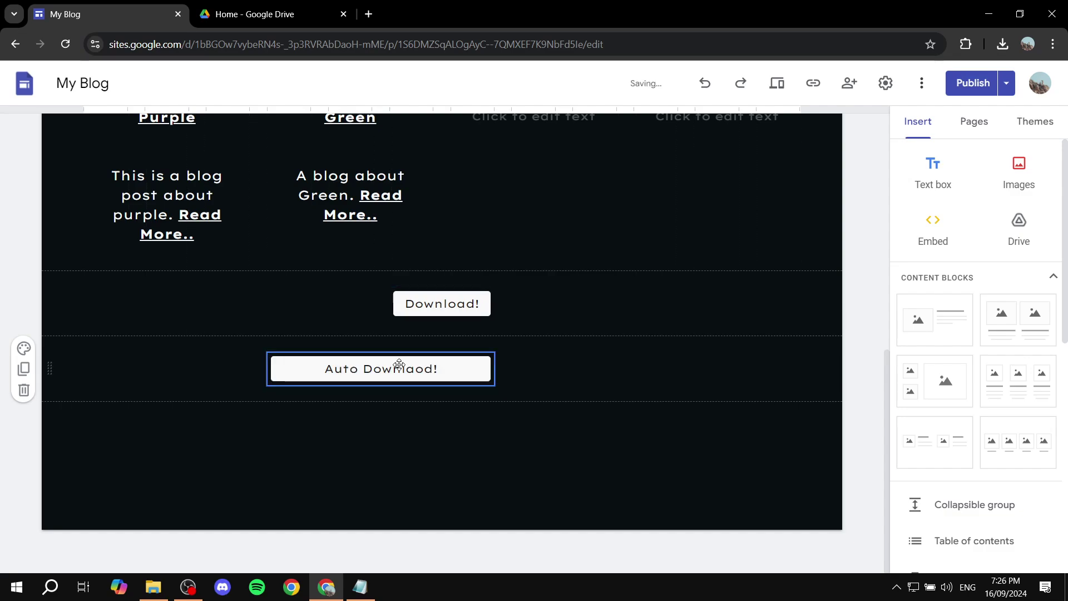
{"action": "left_click_drag", "start_coordinate": [400, 365], "coordinate": [462, 370]}
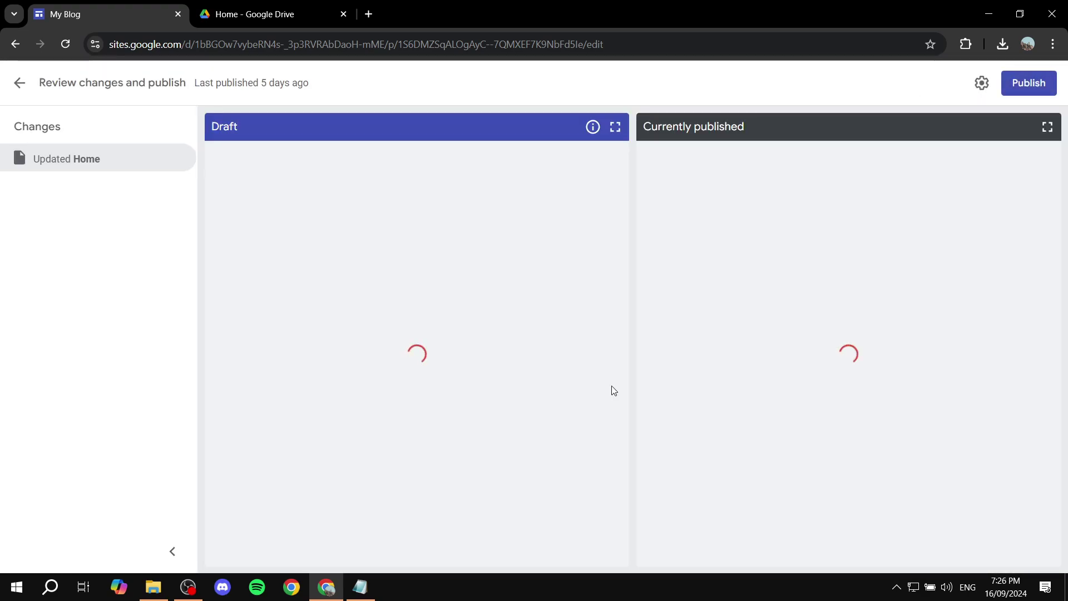
Publish the My Blog site and test that the live Download! button opens the PDF
{"action": "left_click", "coordinate": [1029, 82]}
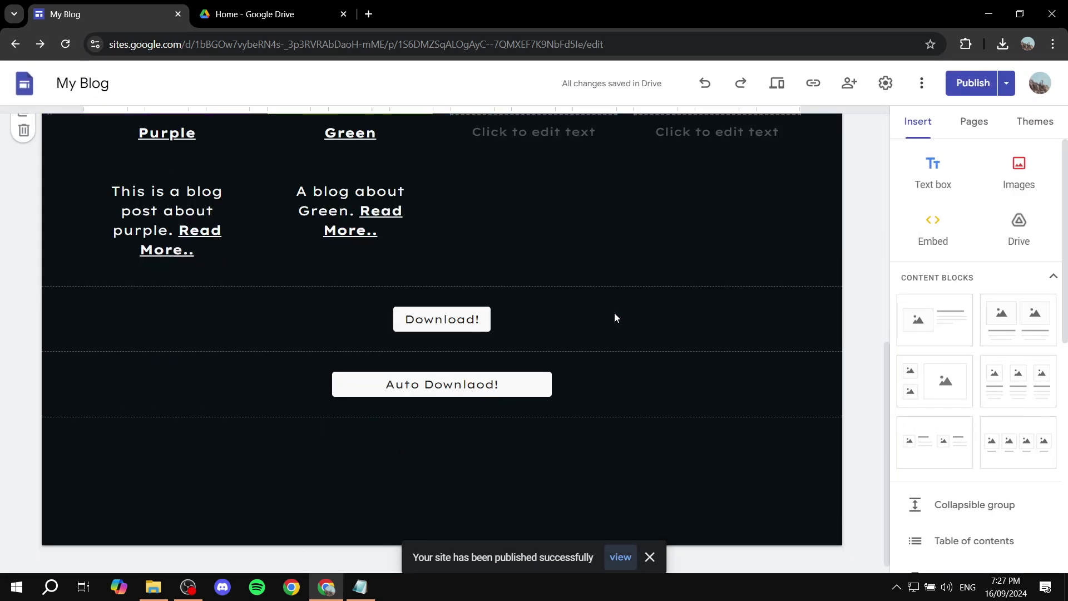
{"action": "scroll", "coordinate": [615, 318], "scroll_direction": "down", "scroll_amount": 1}
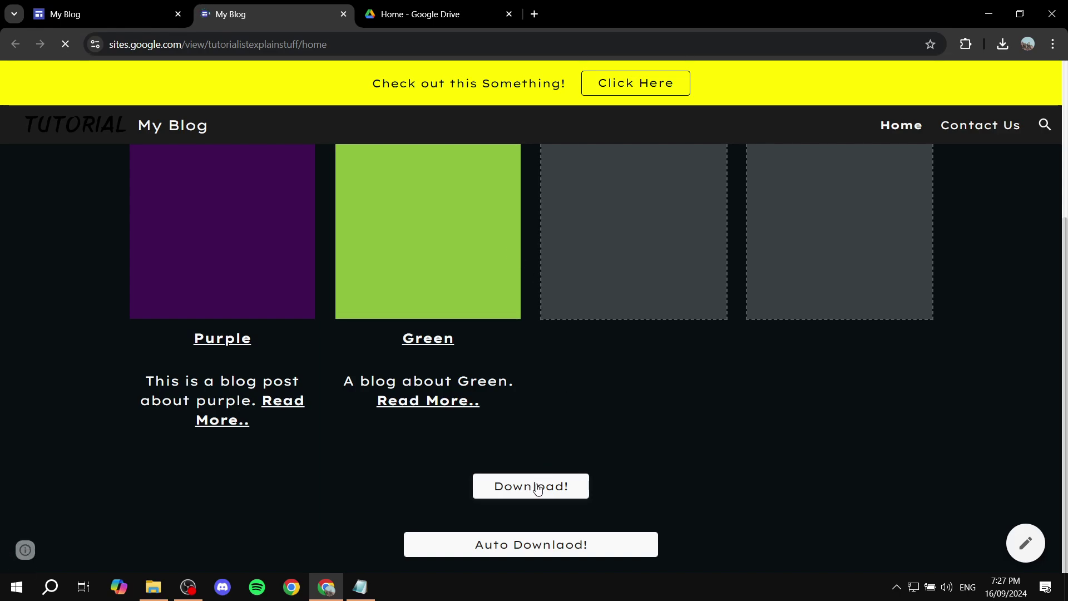
{"action": "left_click", "coordinate": [533, 486]}
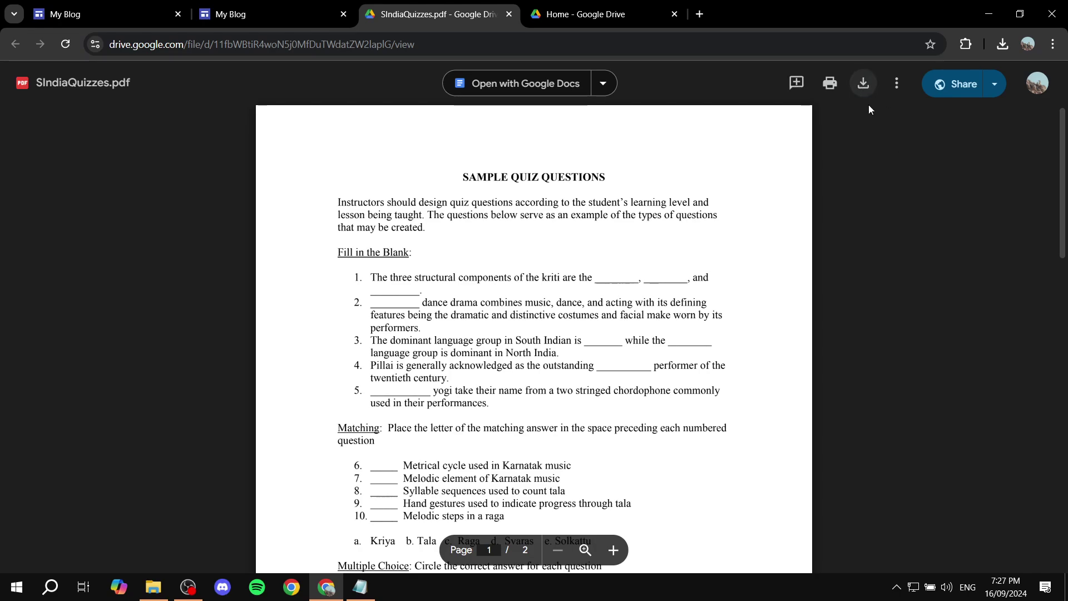
{"action": "left_click", "coordinate": [509, 13]}
Open the published My Blog site in a new tab and scroll to both download buttons
{"action": "left_click", "coordinate": [56, 12]}
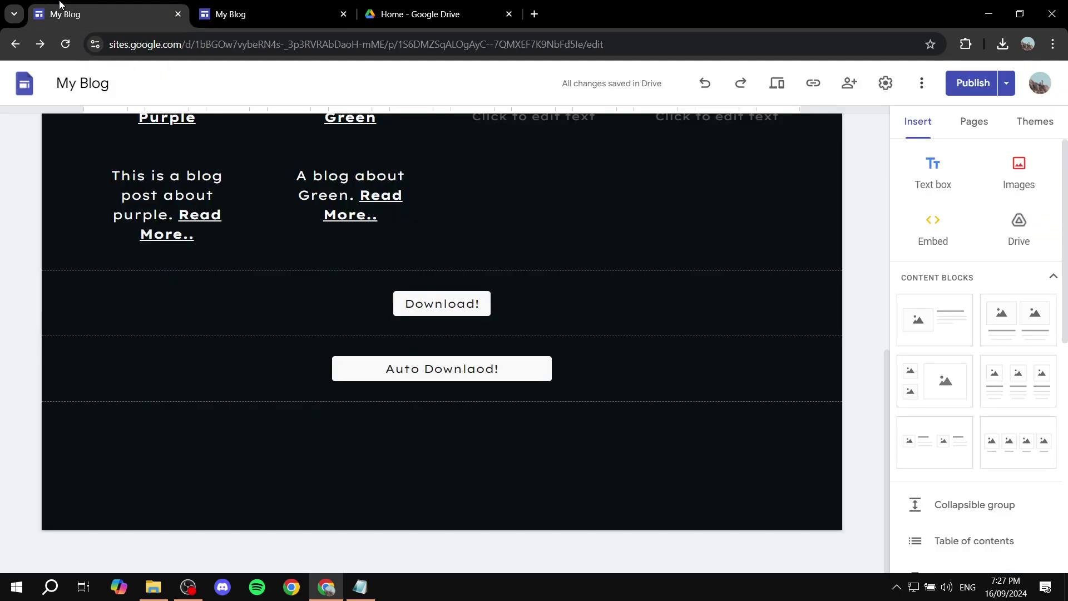
{"action": "left_click", "coordinate": [492, 368]}
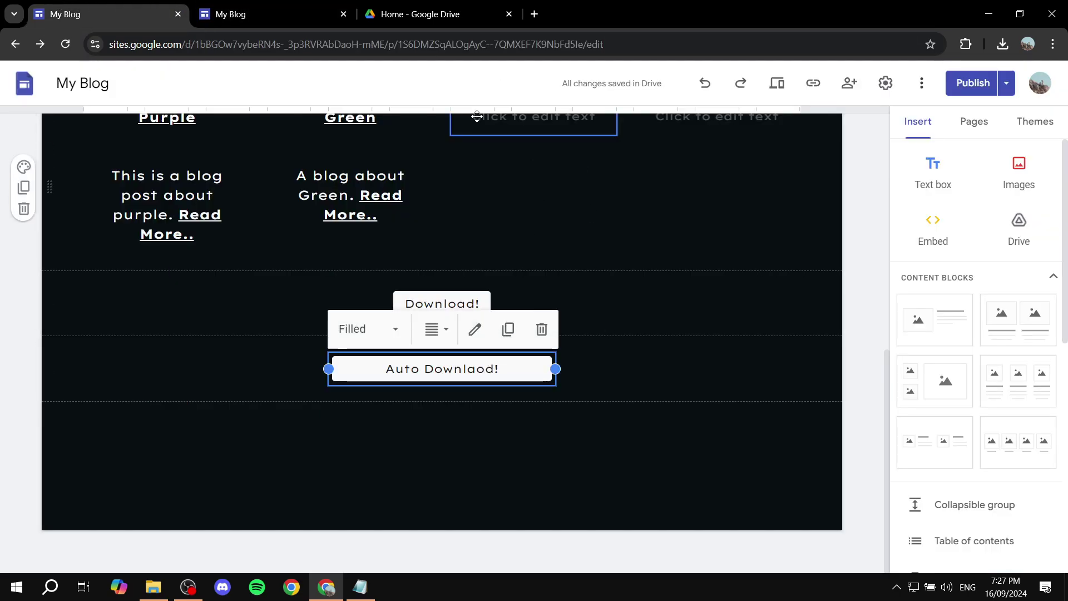
{"action": "left_click", "coordinate": [268, 11]}
{"action": "key", "text": "ctrl+shift+Tab"}
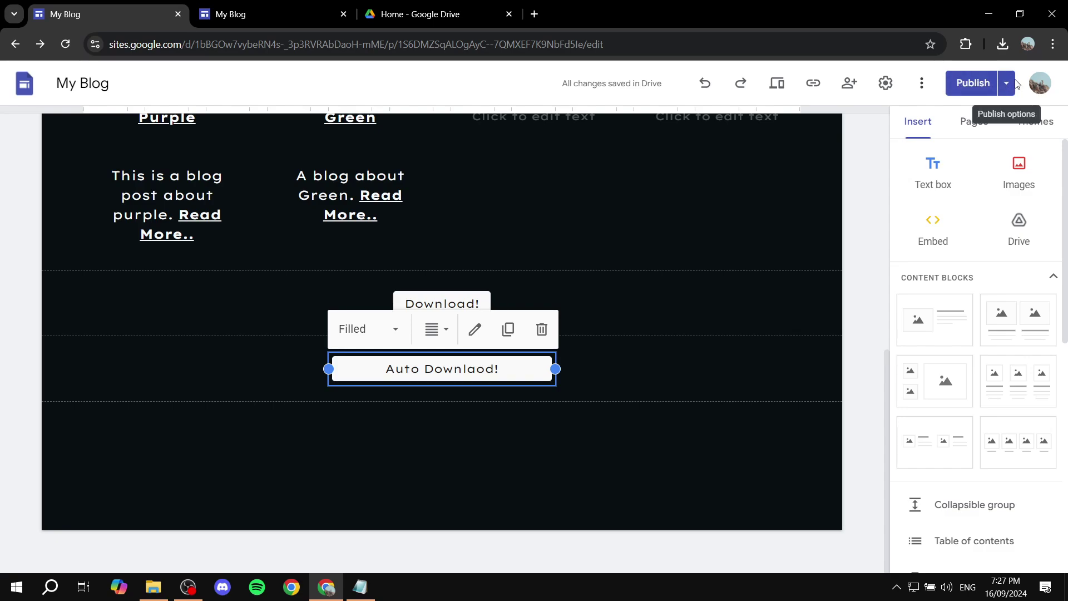
{"action": "left_click", "coordinate": [1006, 83]}
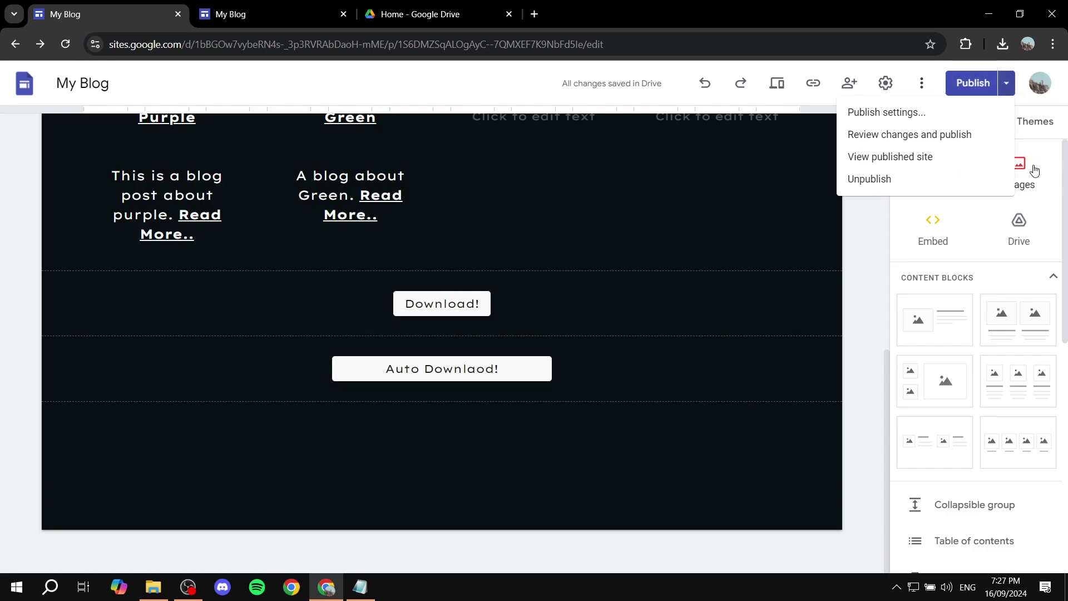
{"action": "left_click", "coordinate": [943, 168]}
{"action": "scroll", "coordinate": [584, 239], "scroll_direction": "down", "scroll_amount": 4}
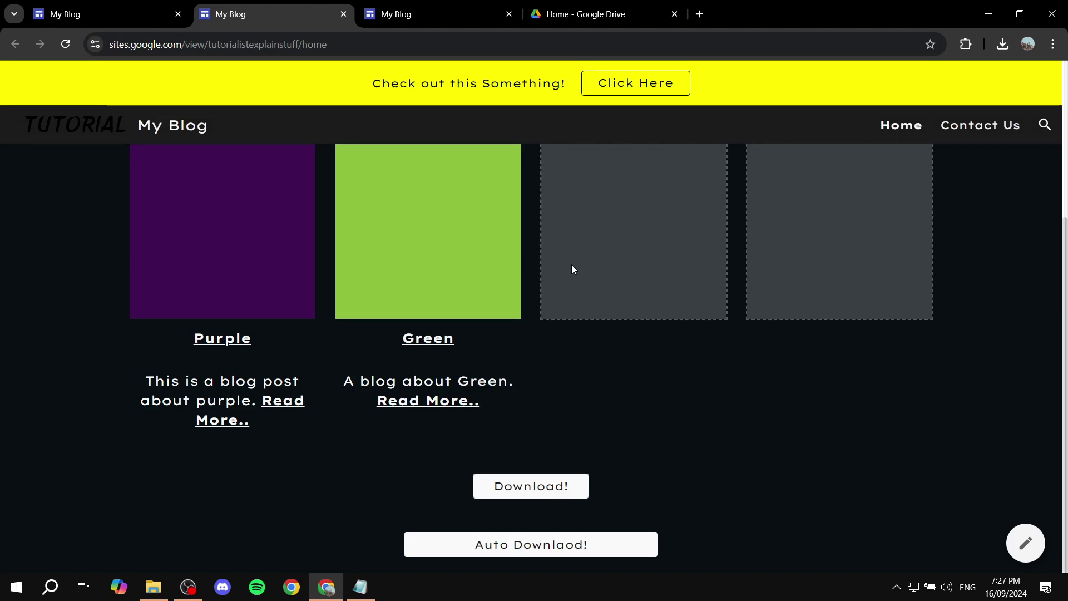